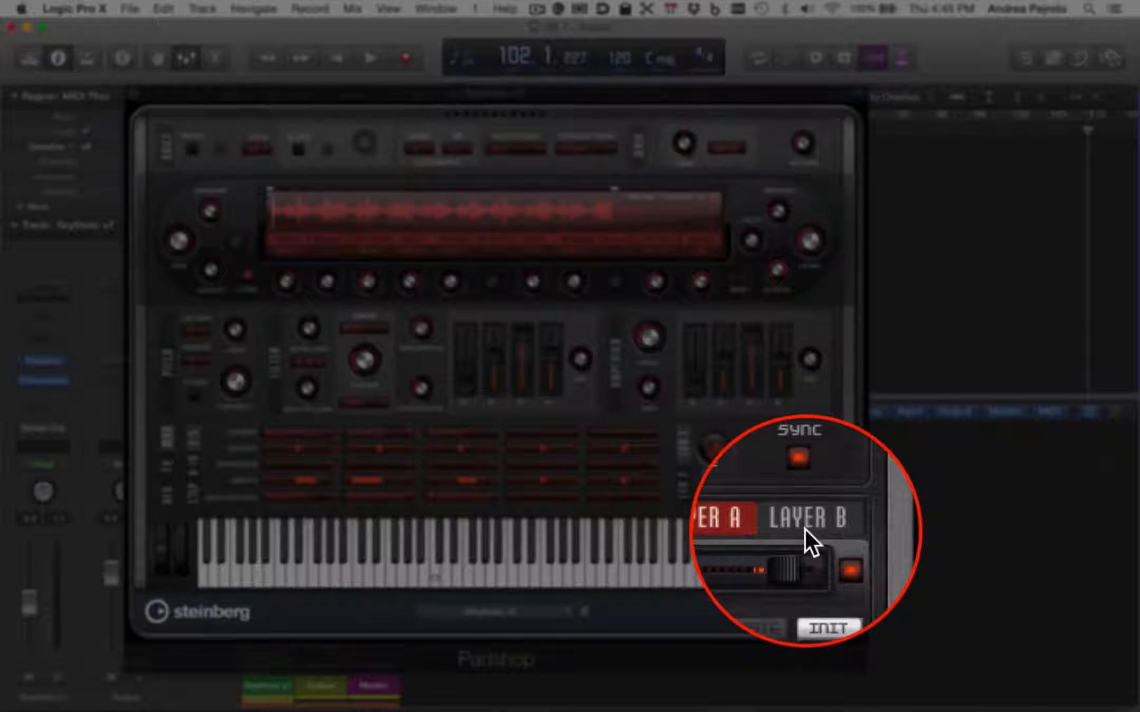
Step: Switch to Finder and preview the Guitar - Comp A.wav sample from the User Samples folder
key("super+Tab")
key("super+Tab")
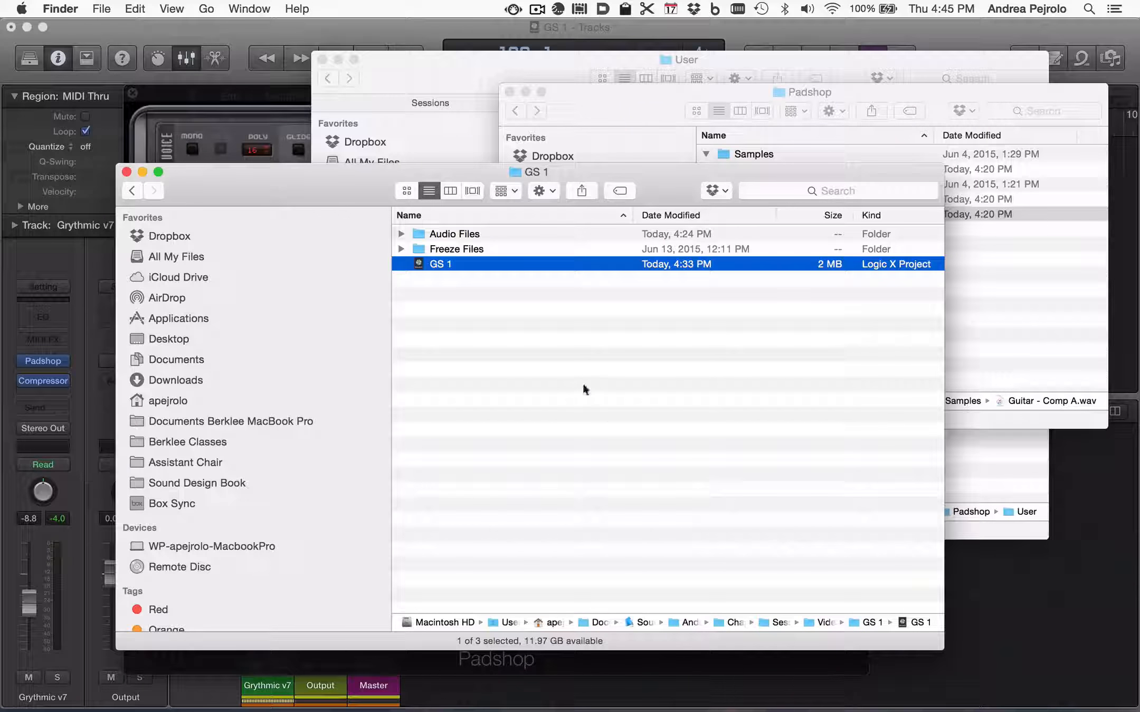
left_click(1090, 284)
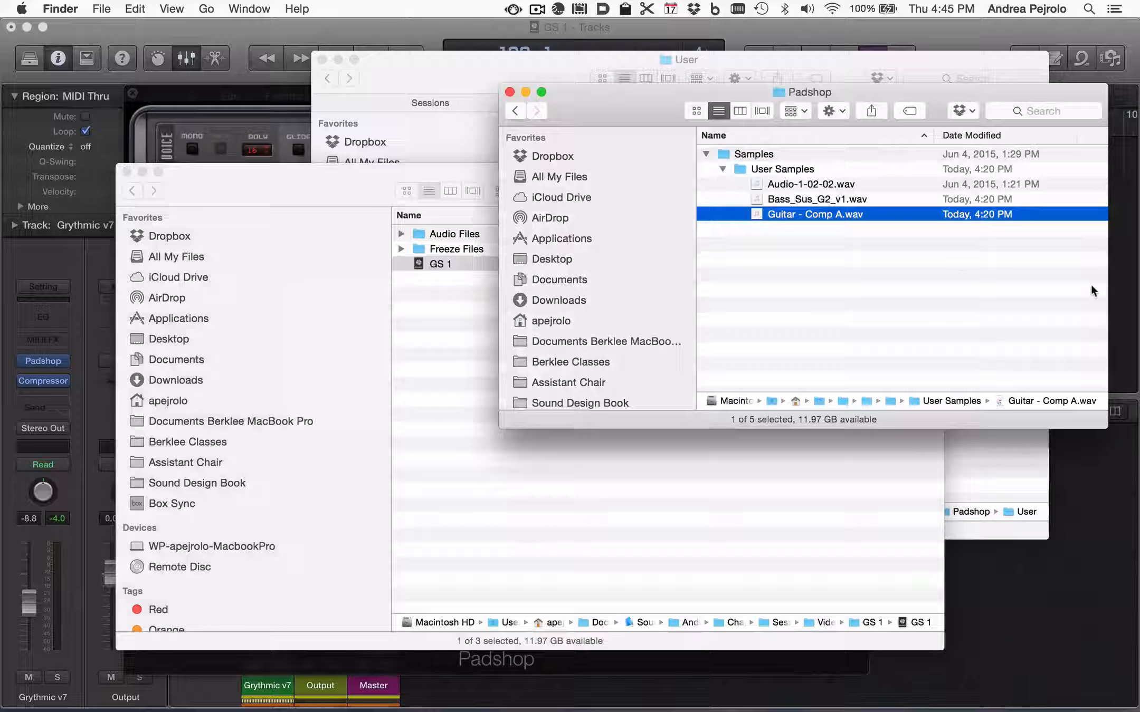
left_click(755, 199)
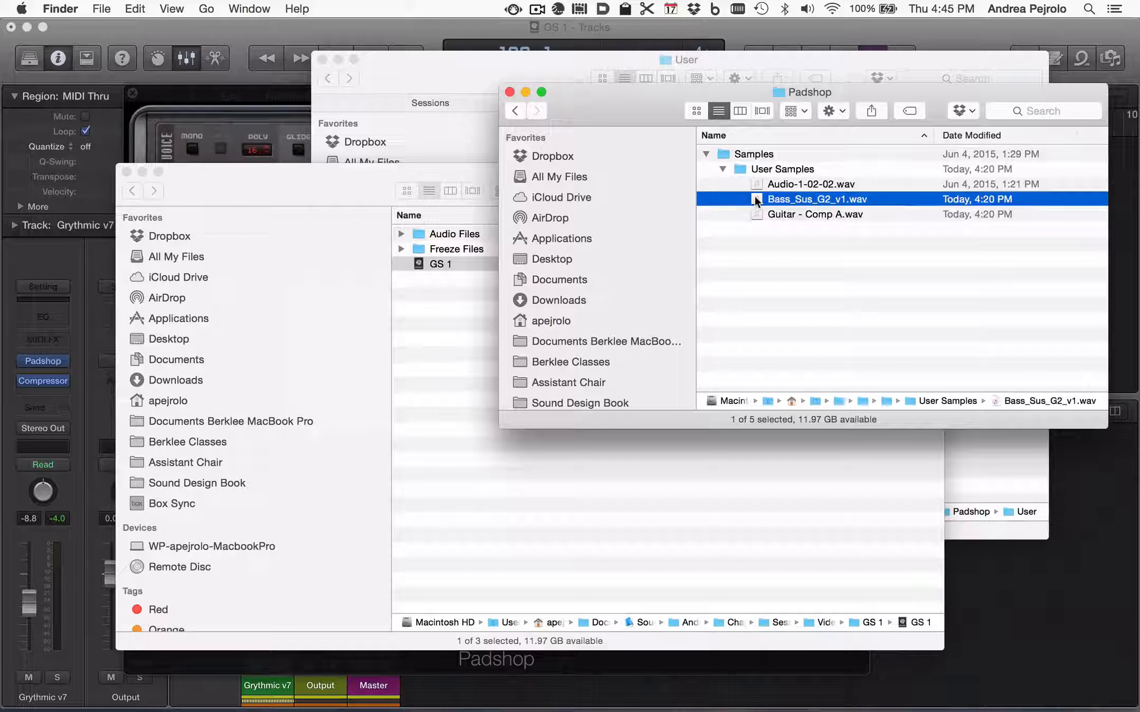
left_click(756, 214)
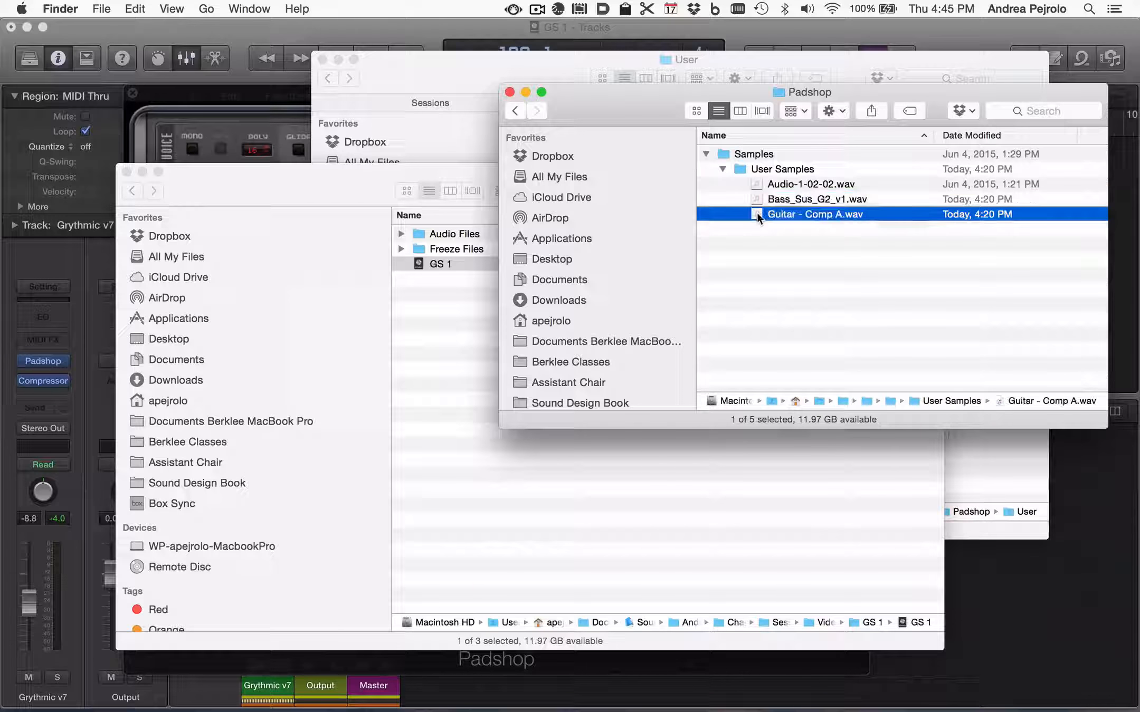
key("space")
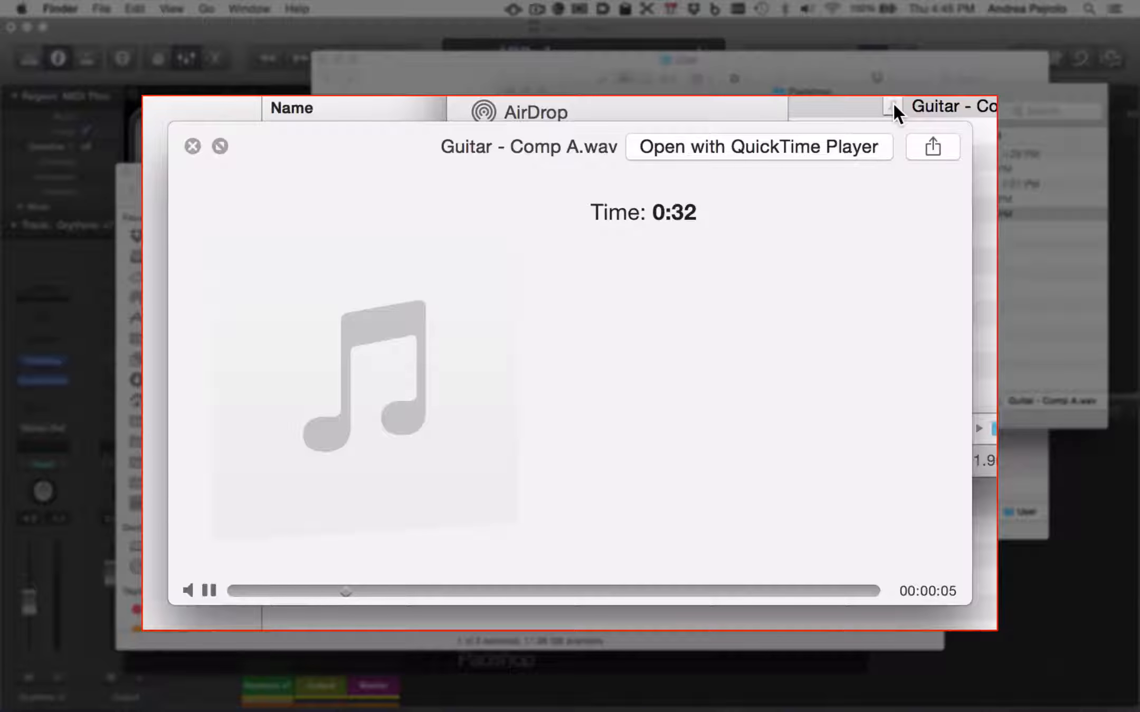
key("space")
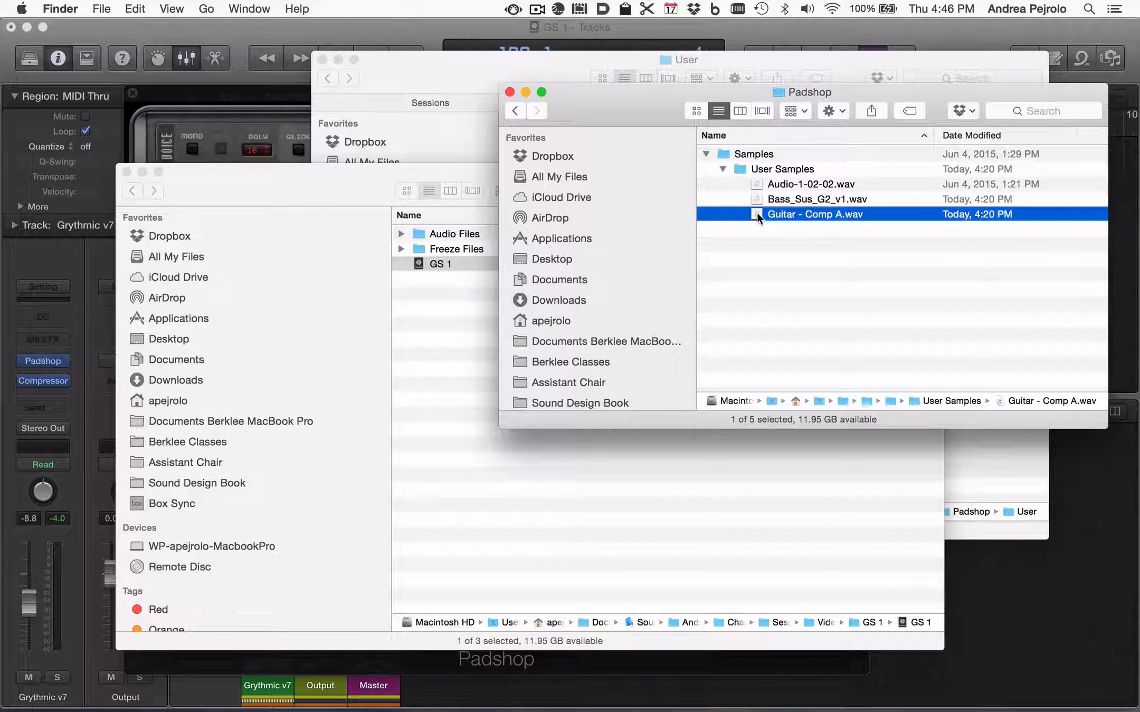
Step: Preview the Bass_Sus_G2_v1.wav sample and return to Logic Pro X
left_click(756, 203)
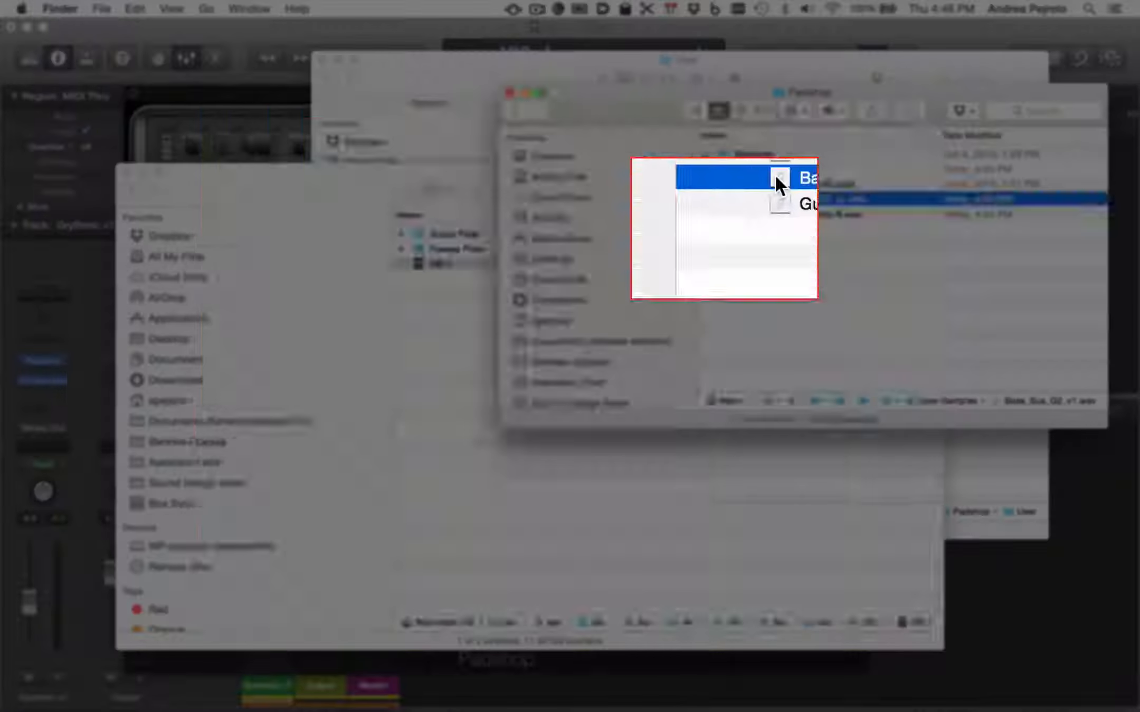
key("space")
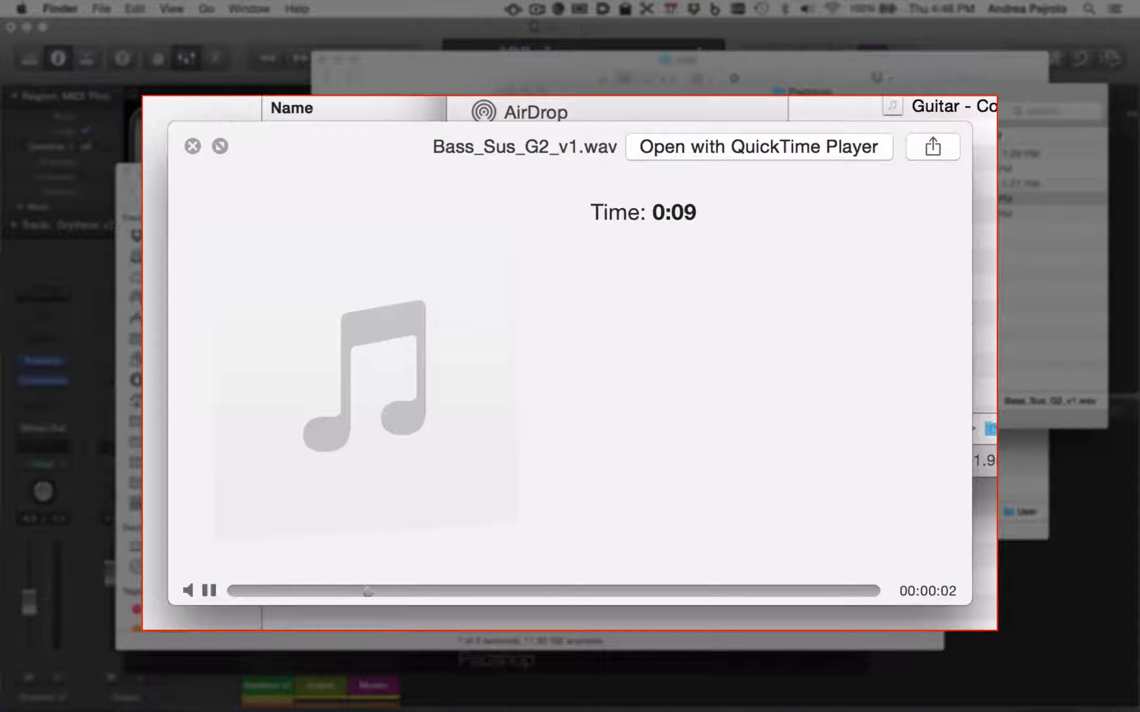
key("space")
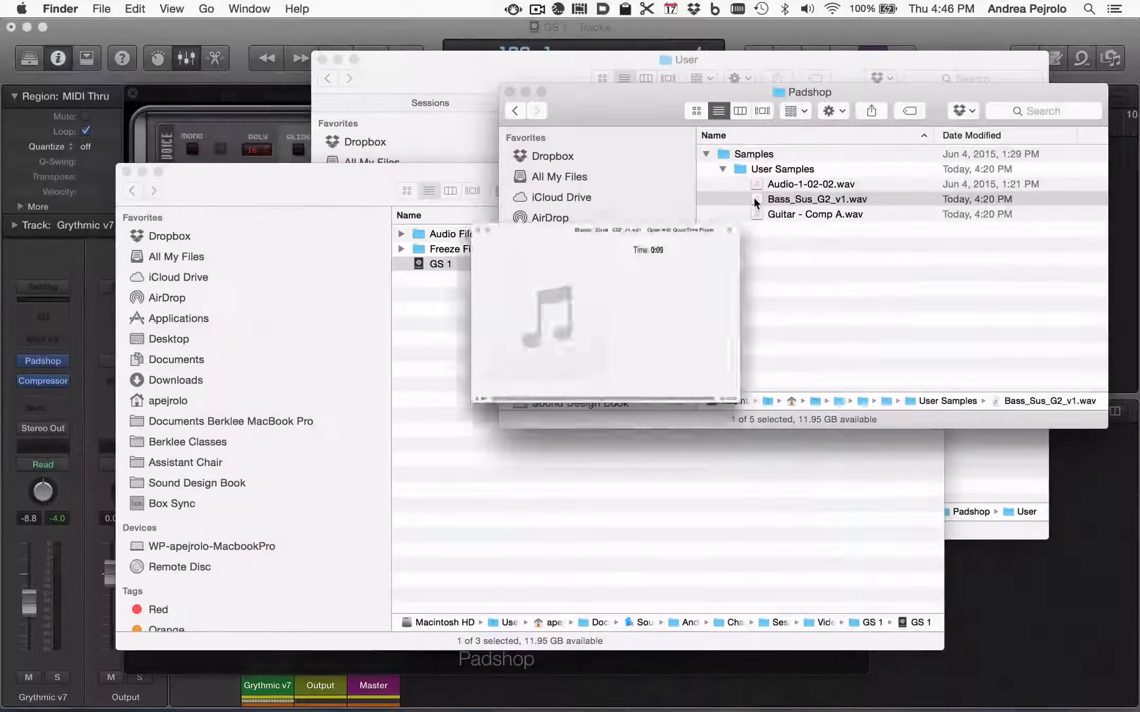
left_click(499, 30)
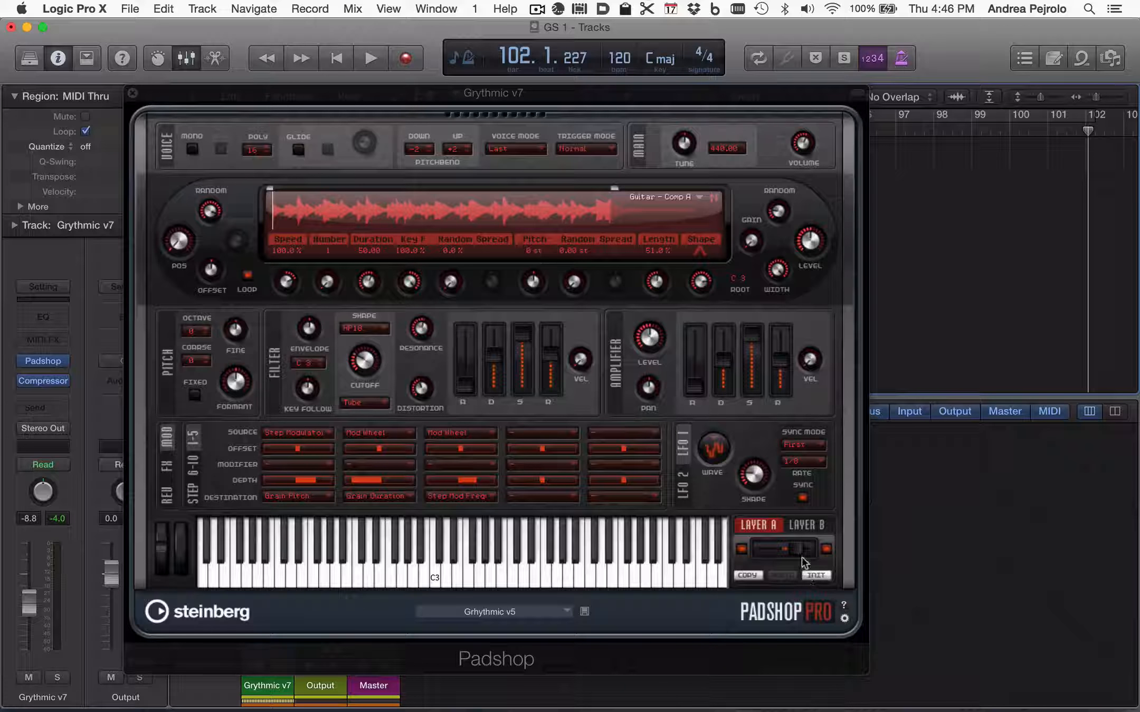
Step: Shift the layer mix fully to A100, bring it over to B100, and display Layer B's settings
mouse_move(798, 551)
left_click_drag(798, 552, 779, 545)
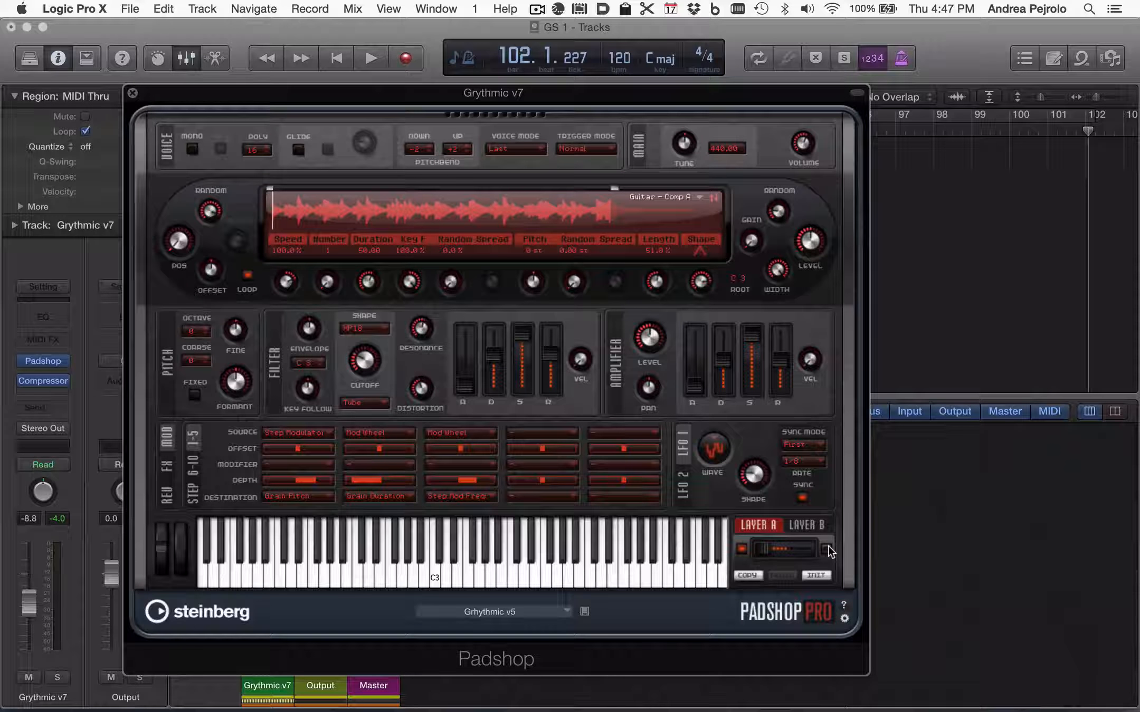
left_click_drag(758, 551, 820, 553)
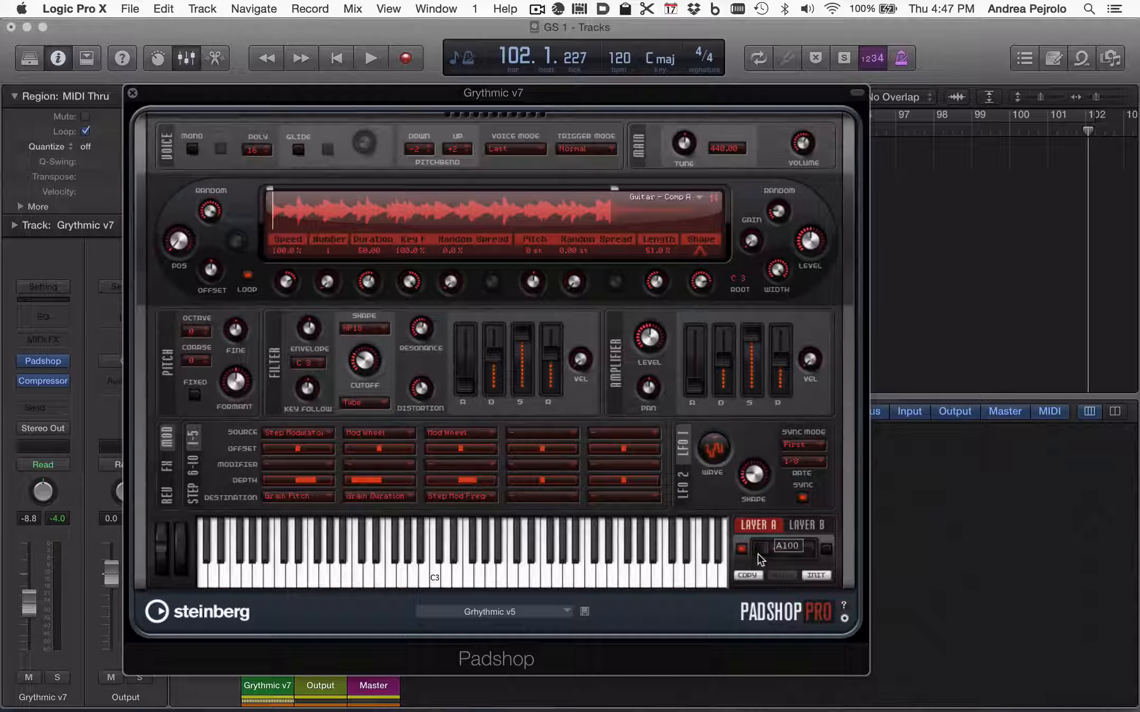
left_click(807, 526)
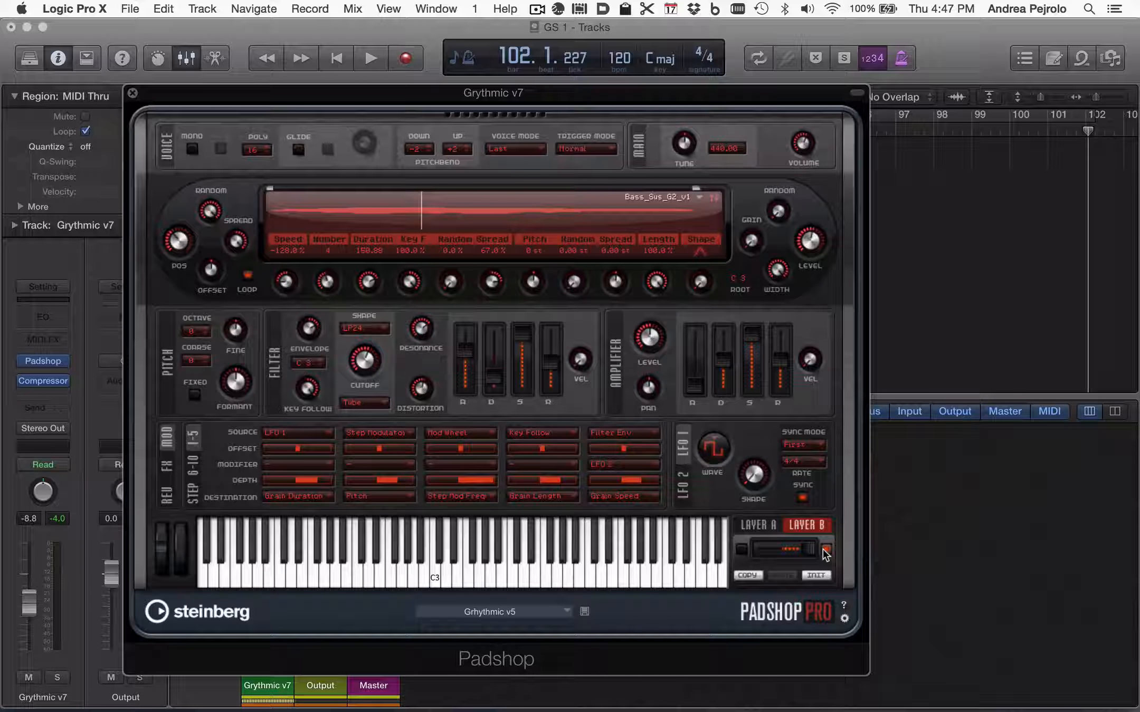
Step: Move the layer A/B mix from B100 back to about the centre to blend both layers
mouse_move(808, 550)
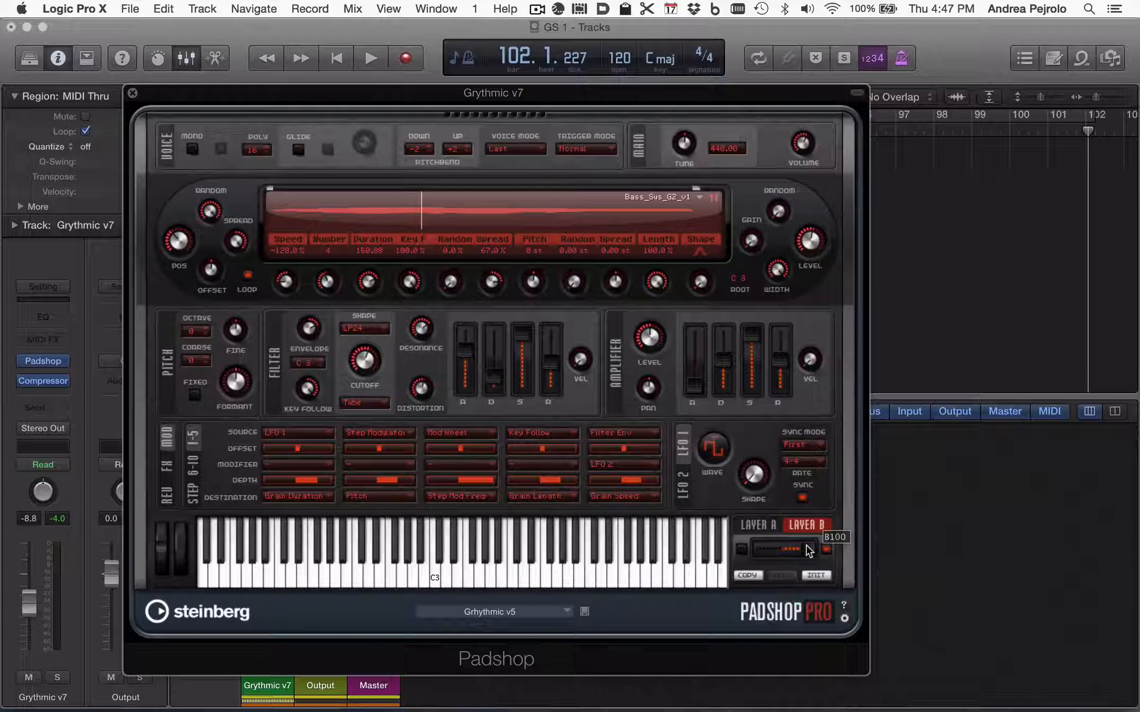
left_click_drag(807, 549, 775, 552)
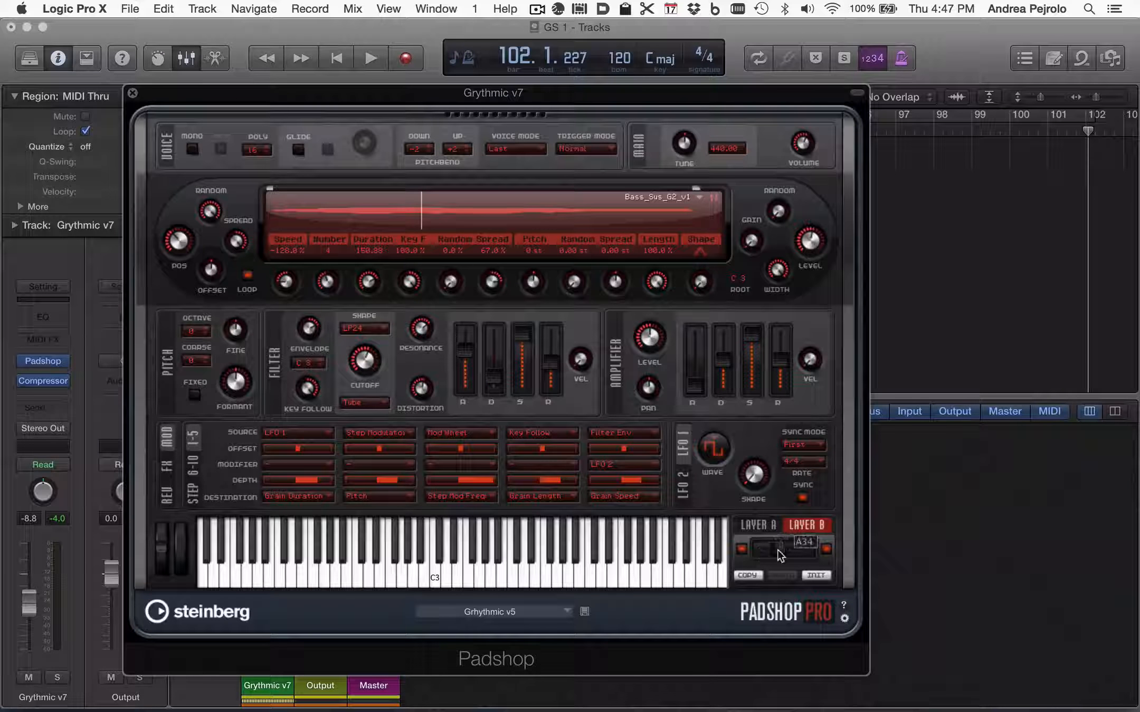
mouse_move(777, 549)
left_mouse_down()
mouse_move(787, 550)
mouse_move(777, 549)
left_mouse_up()
Step: Check which MIDI controller is assigned to the Layer A/B Mix fader
scroll(777, 550, "down", 3)
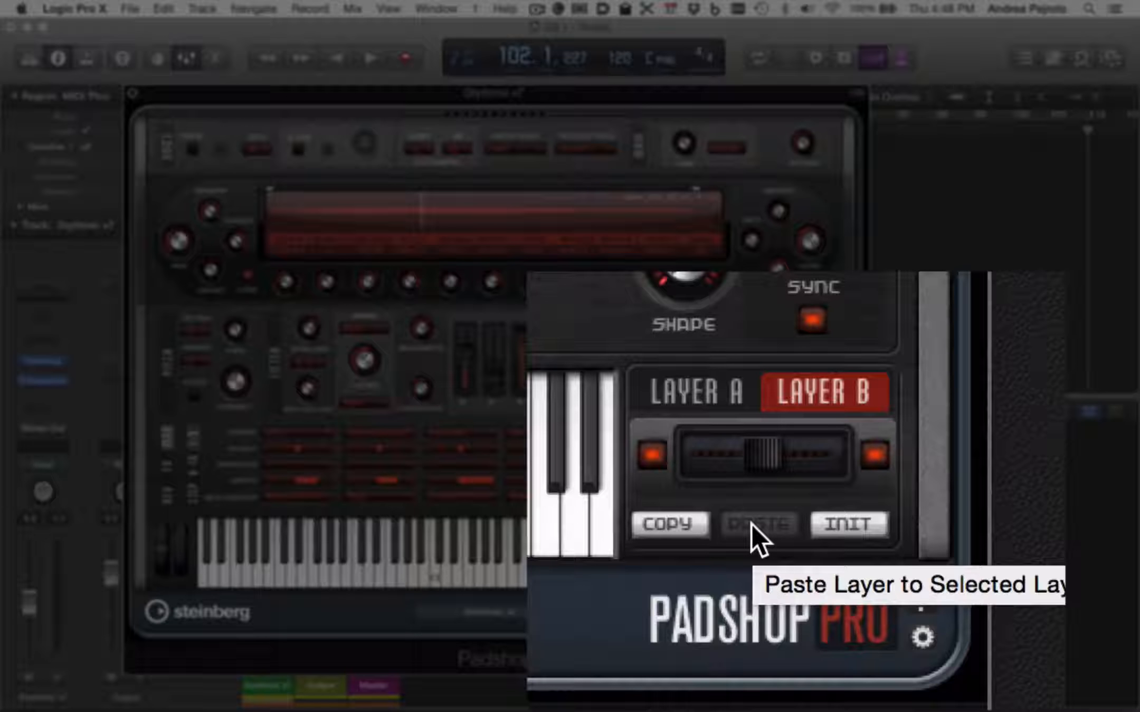
right_click(752, 459)
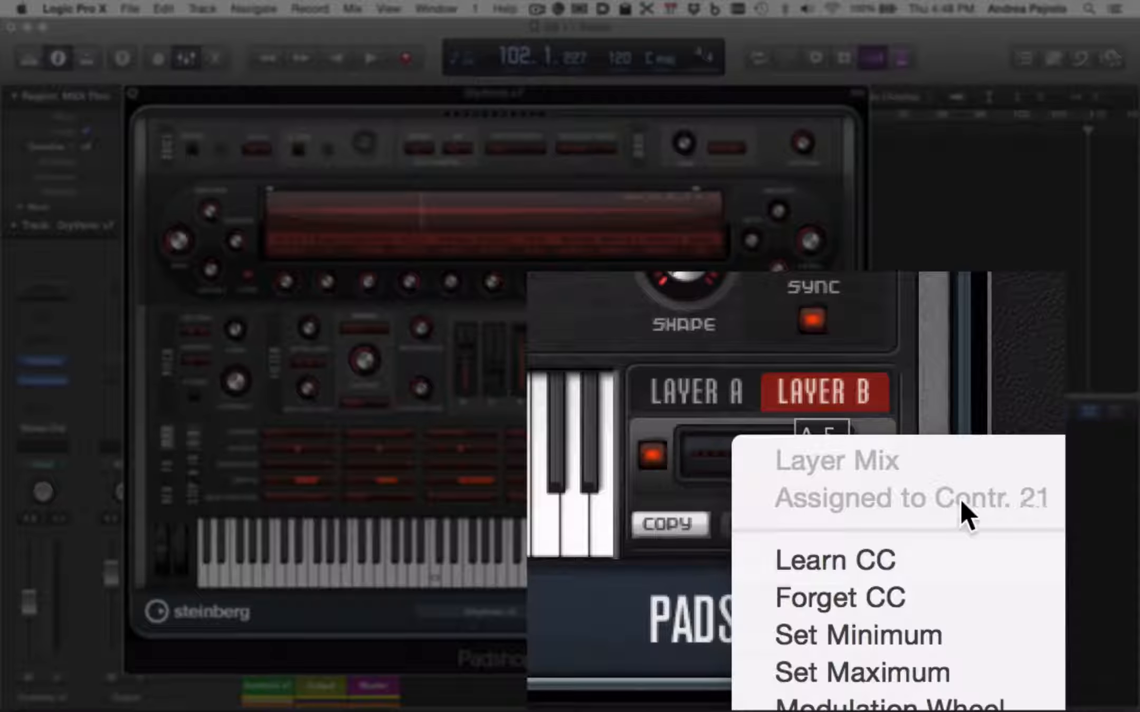
left_click(610, 318)
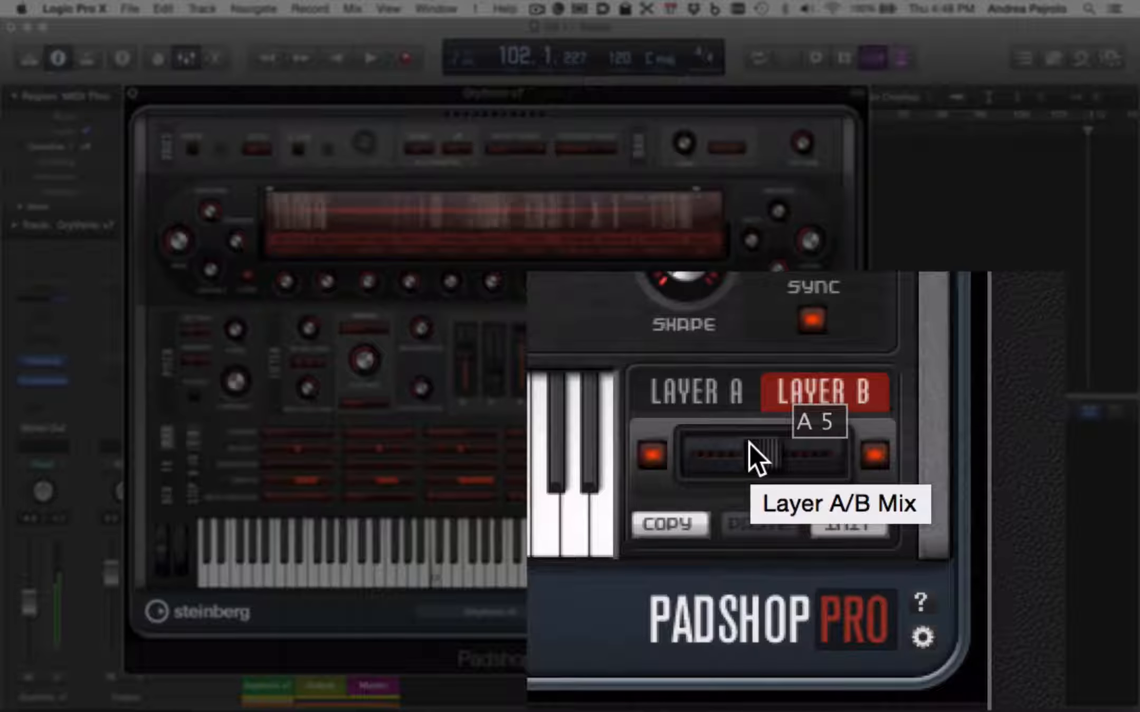
Step: Sweep the Layer A/B Mix fader back and forth between the two layers while the sound plays
scroll(748, 443, "down", 5)
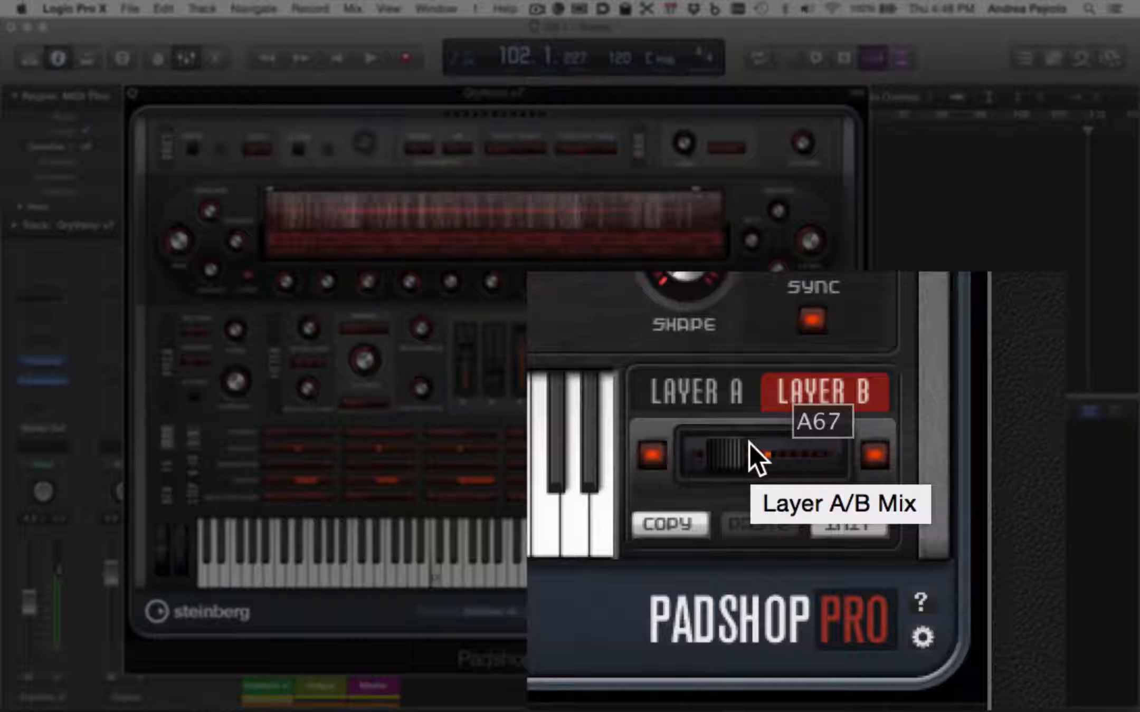
scroll(748, 443, "up", 10)
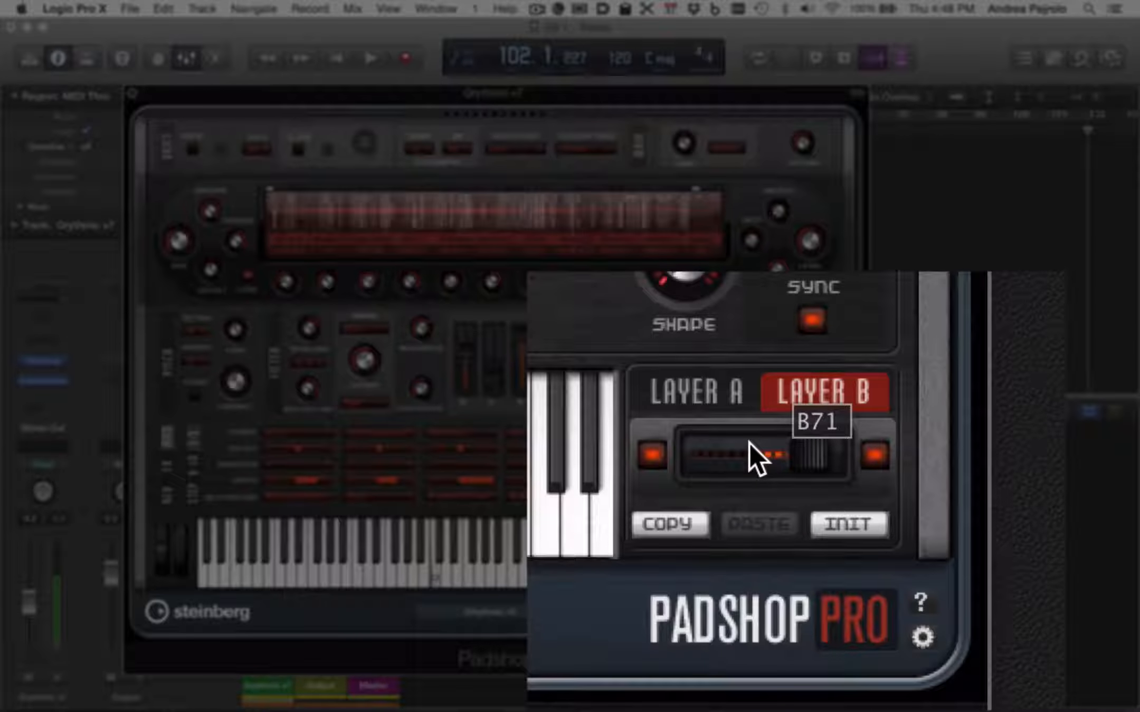
scroll(749, 443, "down", 6)
scroll(749, 443, "down", 5)
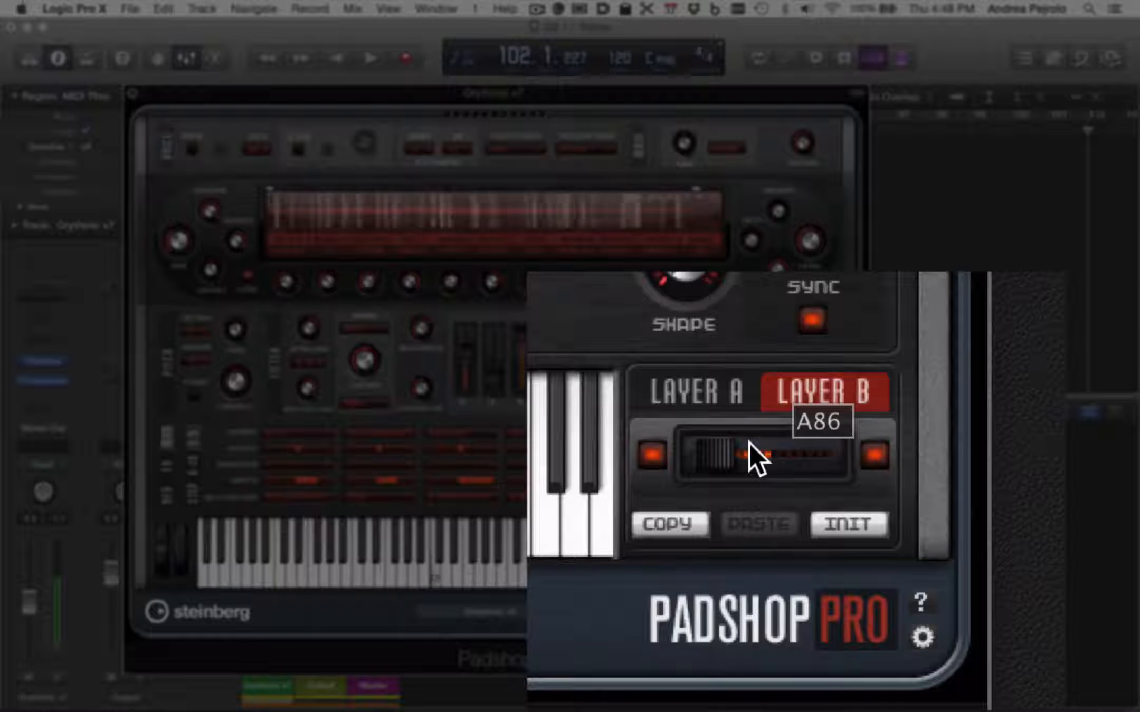
scroll(748, 443, "up", 5)
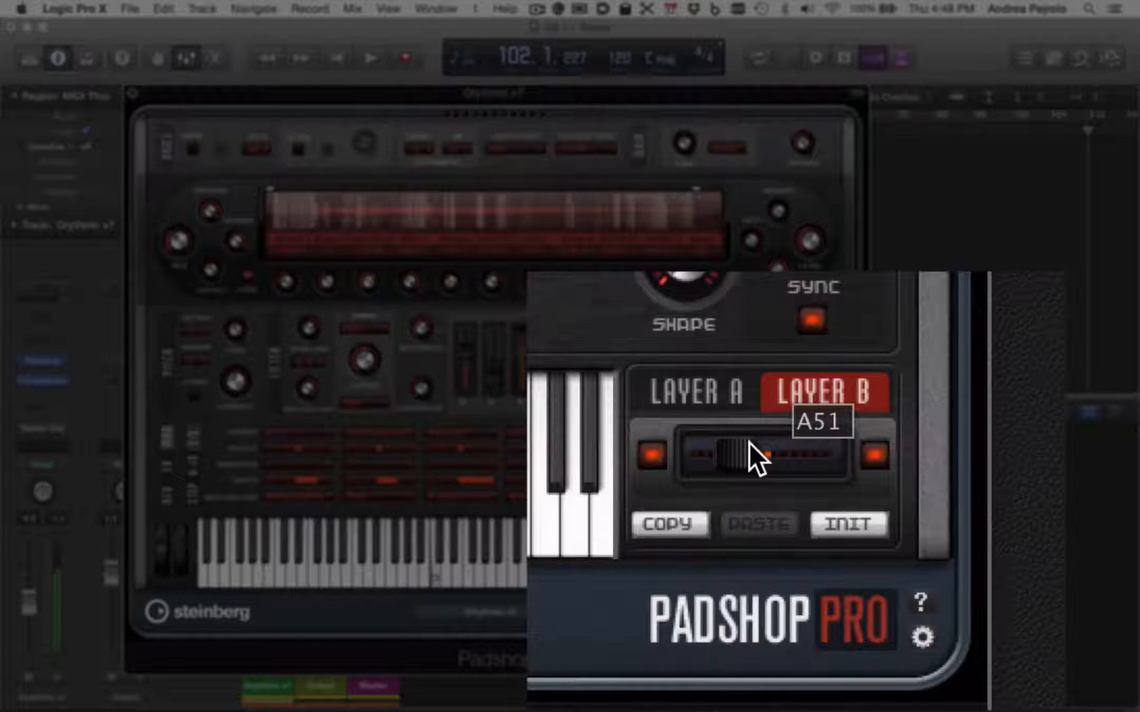
scroll(748, 443, "up", 8)
scroll(749, 443, "down", 9)
scroll(748, 443, "down", 1)
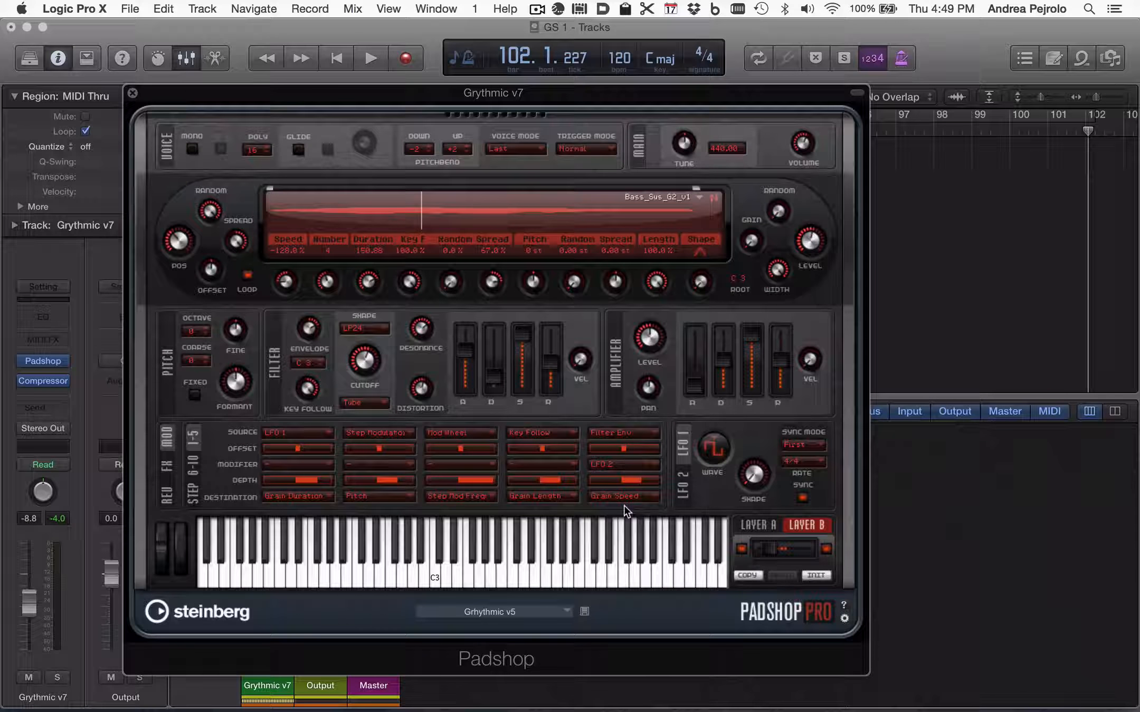
Step: Display Layer A and record a 12-bar MIDI part on the Grythmic v7 track from bar 1
left_click(757, 526)
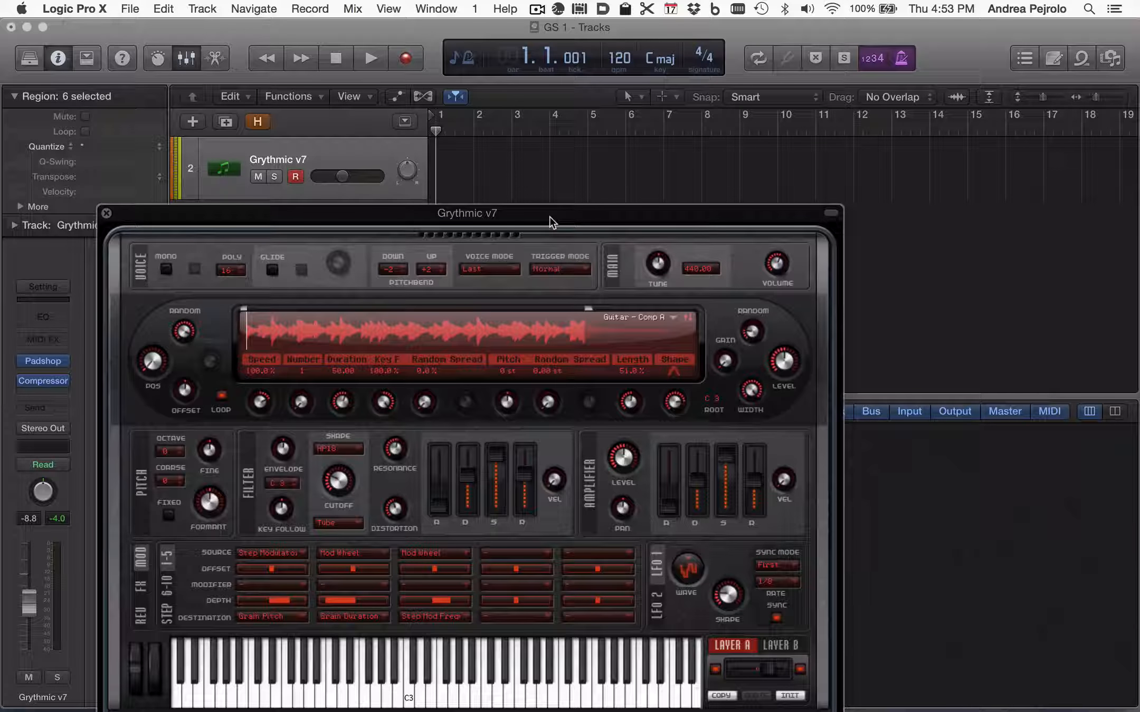
left_click(407, 59)
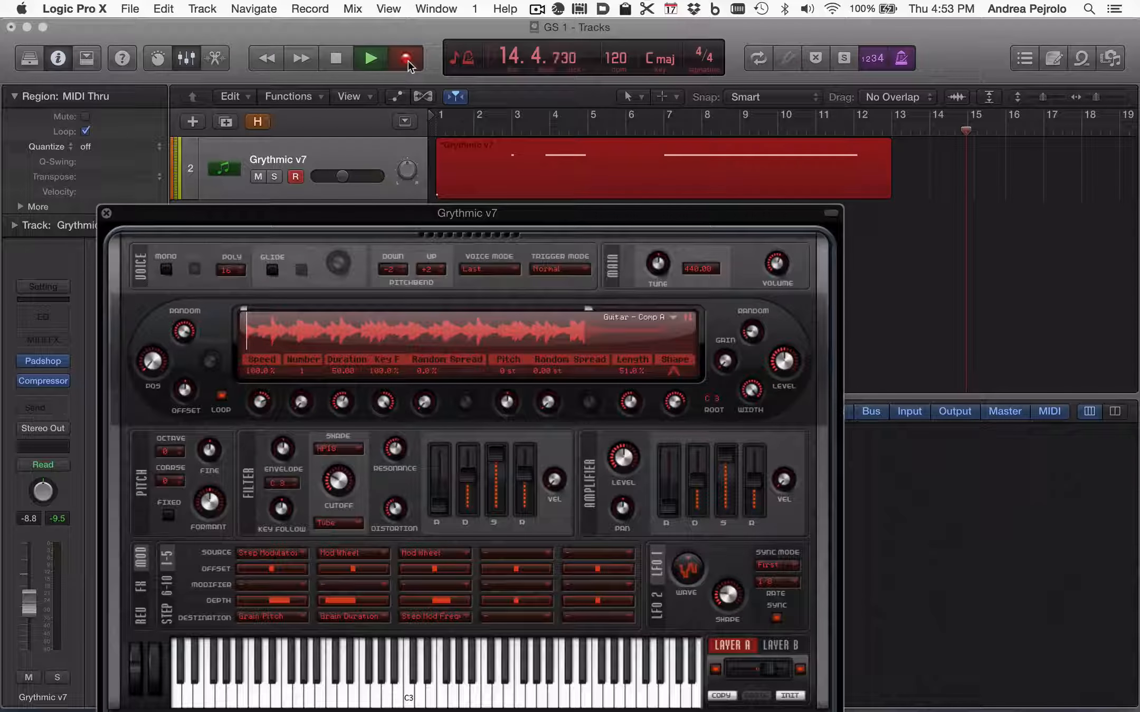
left_click(337, 58)
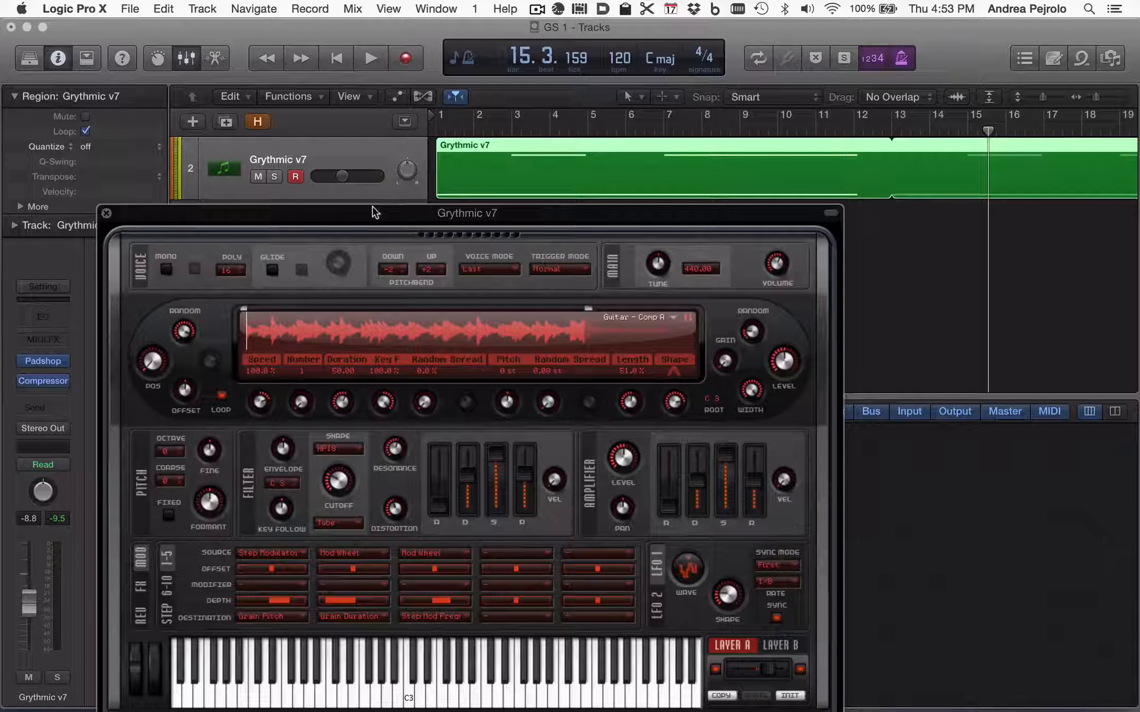
left_click_drag(374, 208, 468, 255)
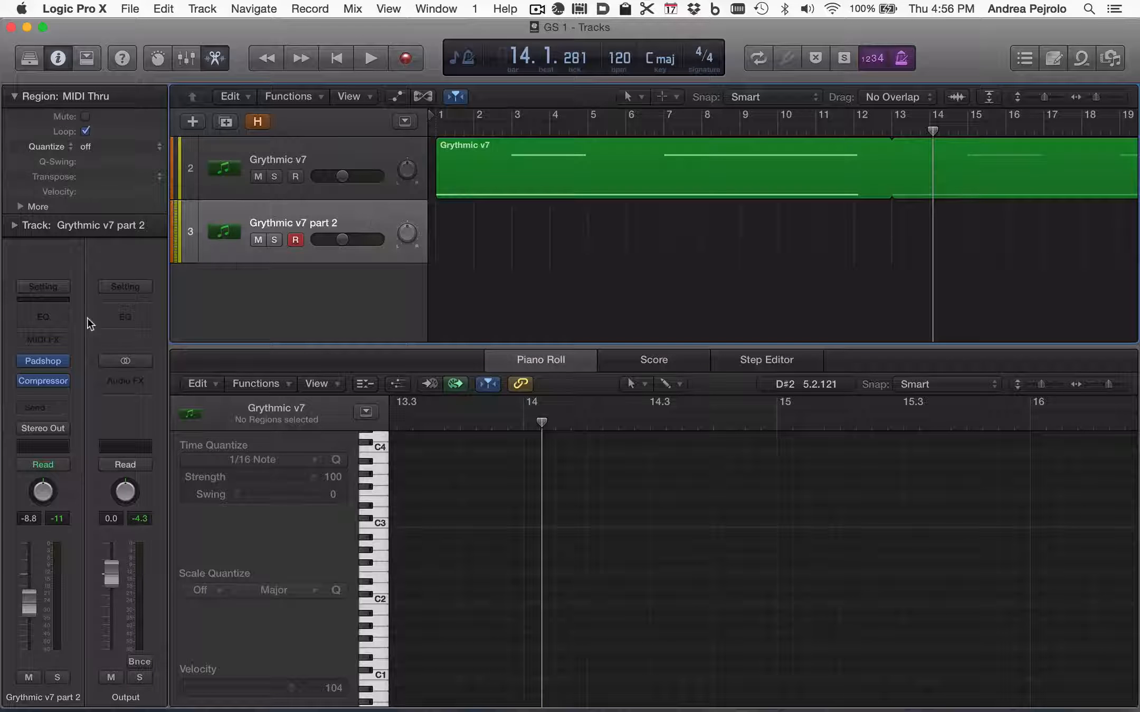
Step: Open the Padshop instrument on the Grythmic v7 part 2 track
mouse_move(41, 383)
left_click(44, 361)
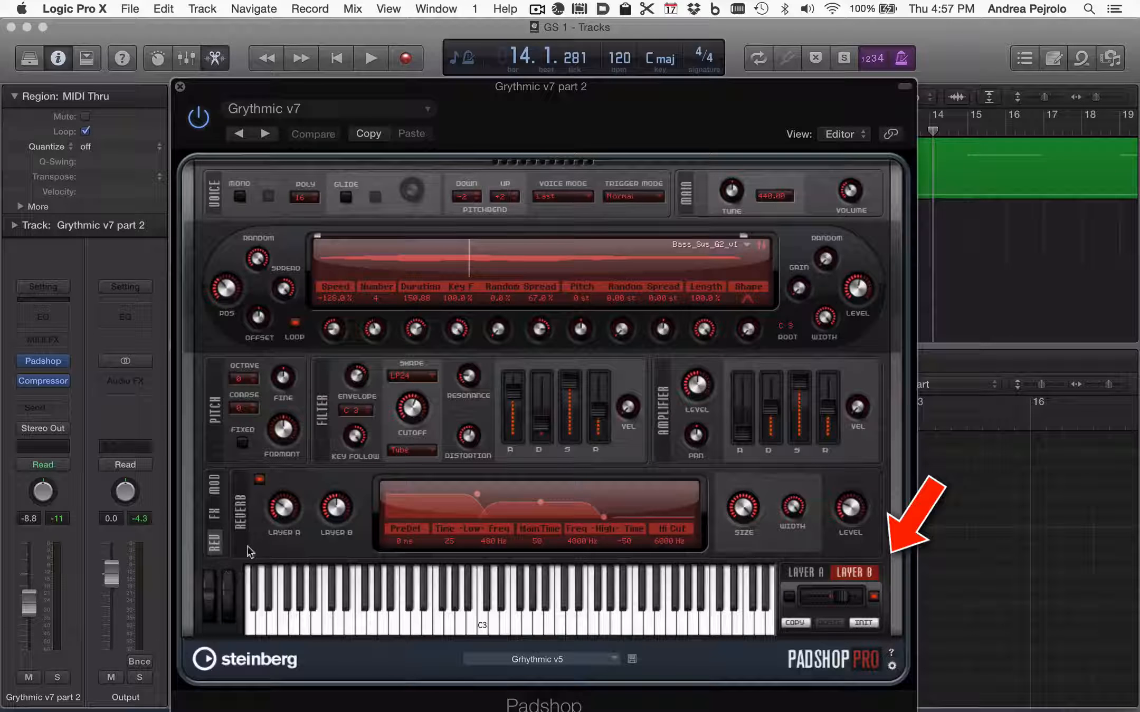
mouse_move(852, 507)
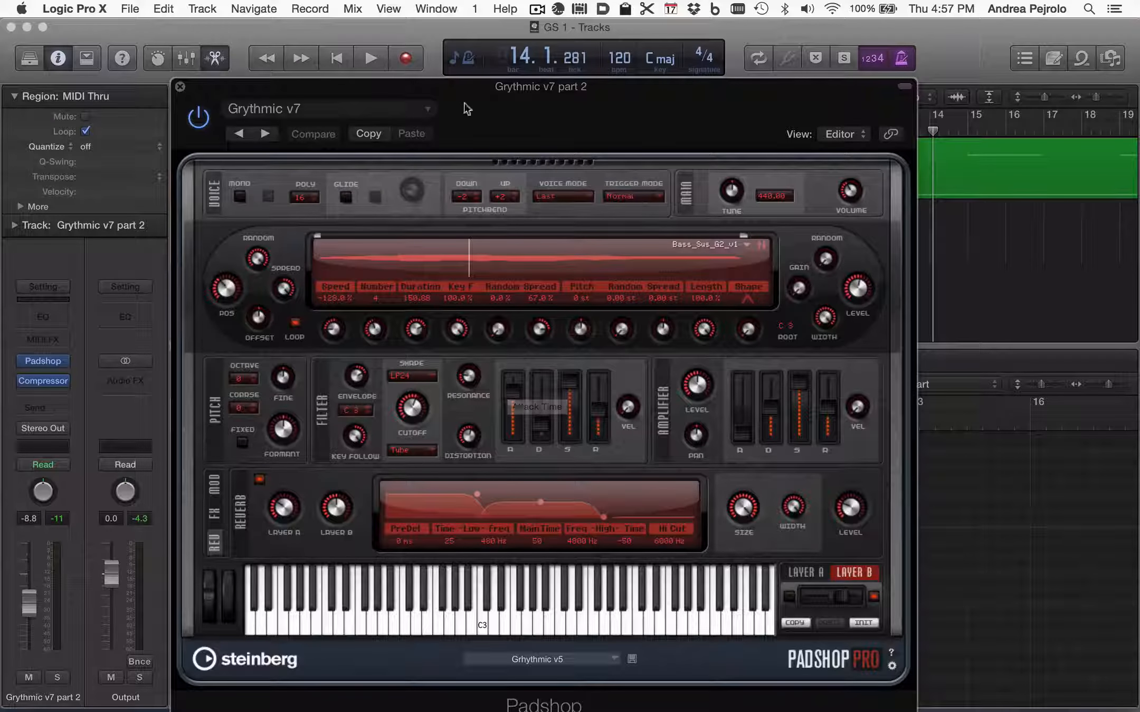
Step: Record a second MIDI part on the Grythmic v7 part 2 track, ending the take after bar 13
left_click_drag(427, 91, 346, 85)
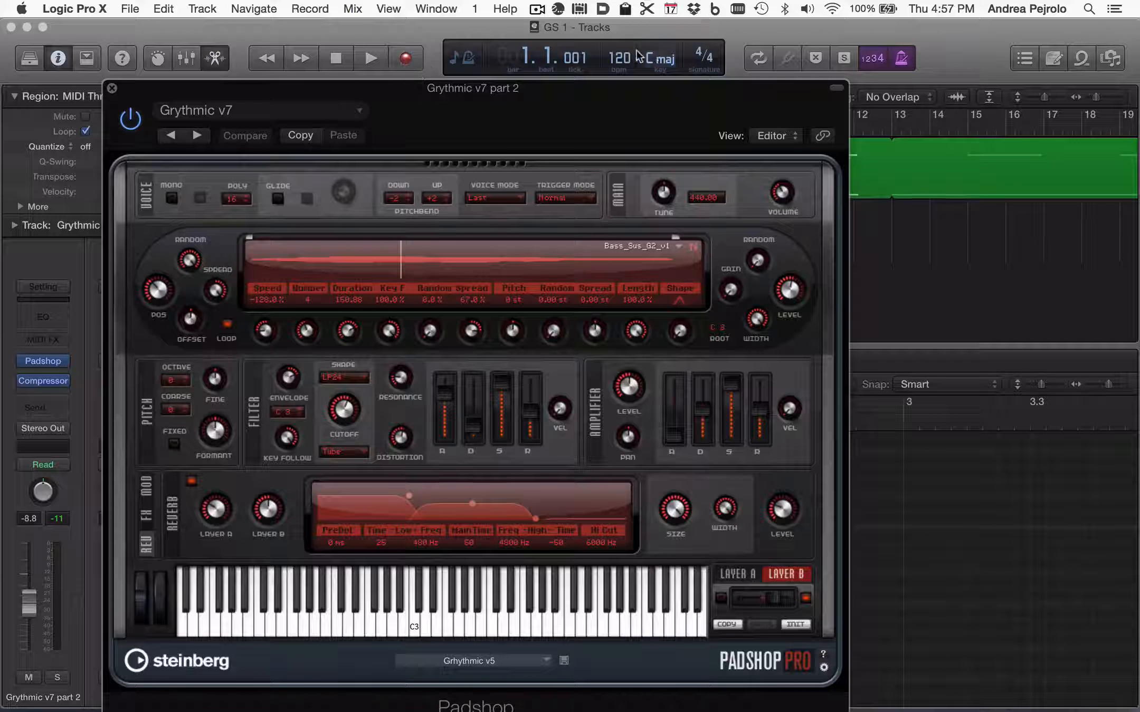
left_click(400, 57)
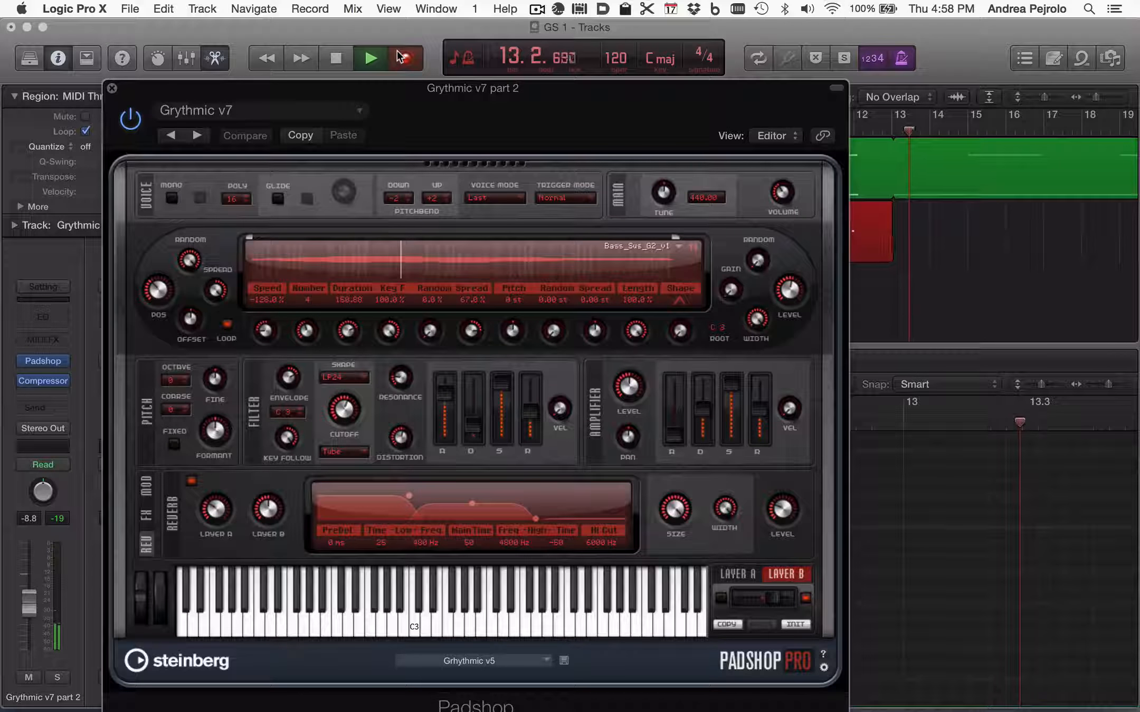
key("space")
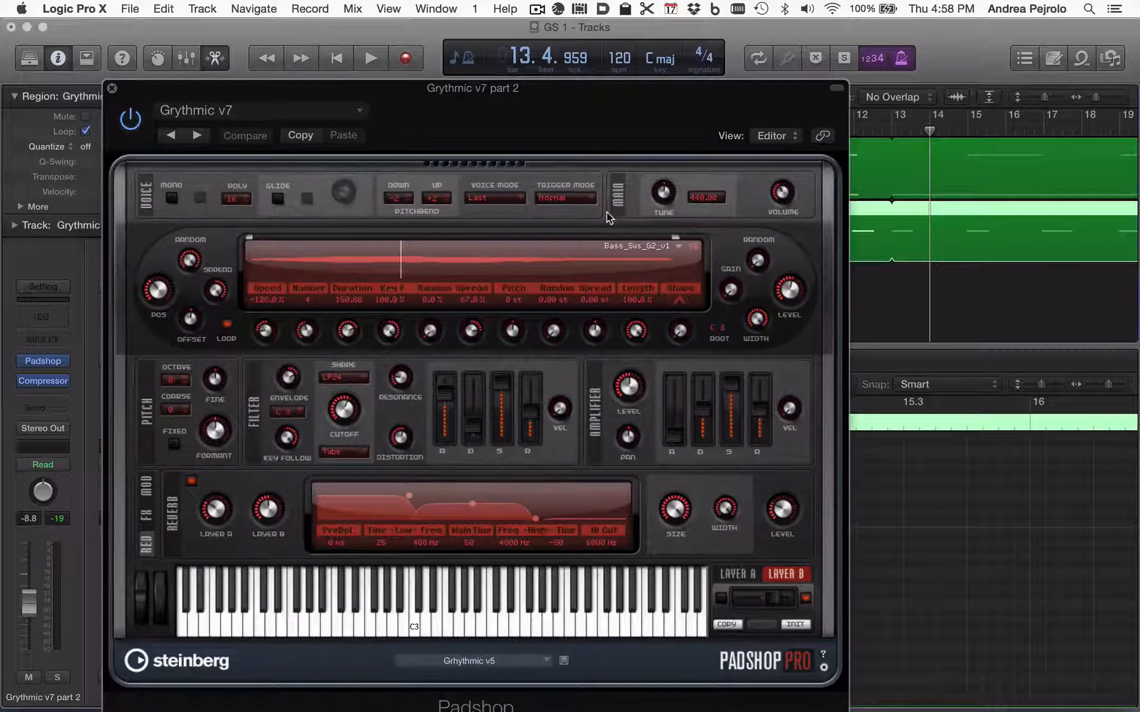
Step: Close the Padshop window and play the recorded Grythmic v7 part 2 region from the start of the project
key("super+w")
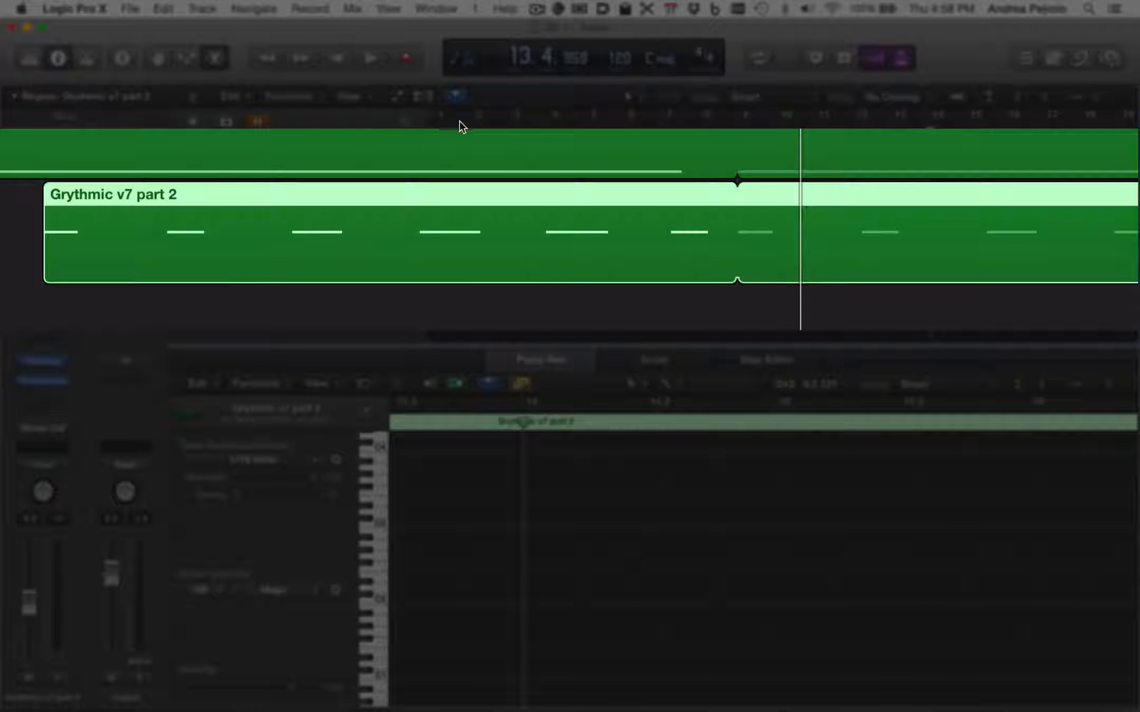
key("Return")
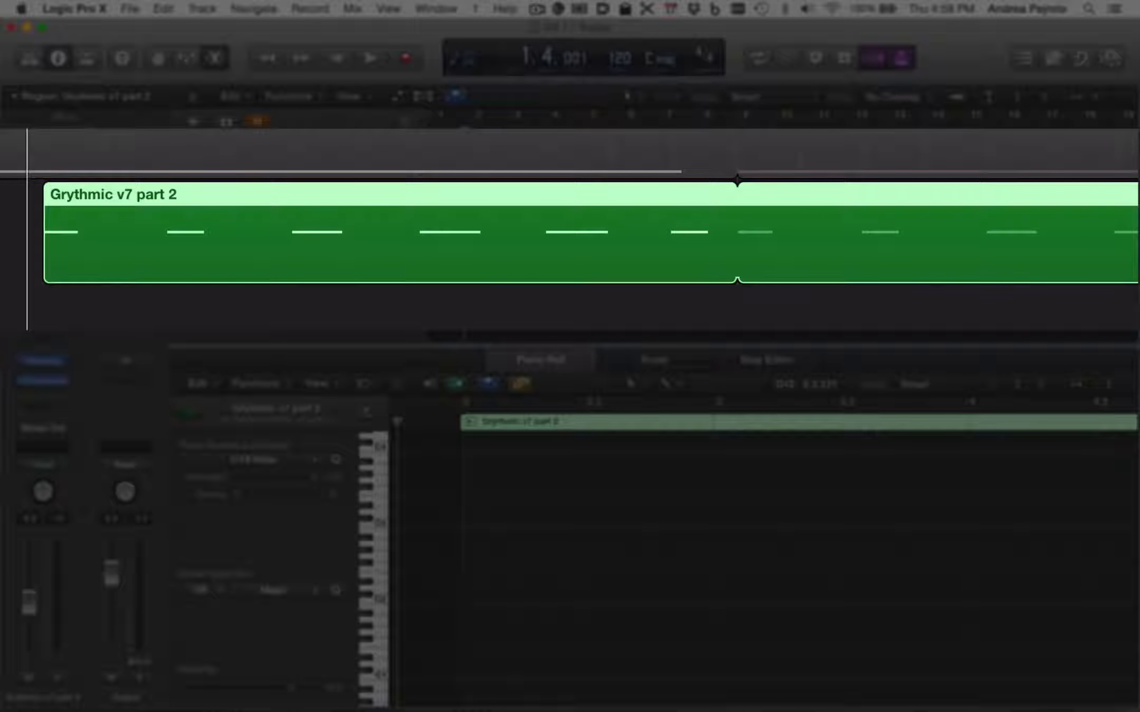
key("space")
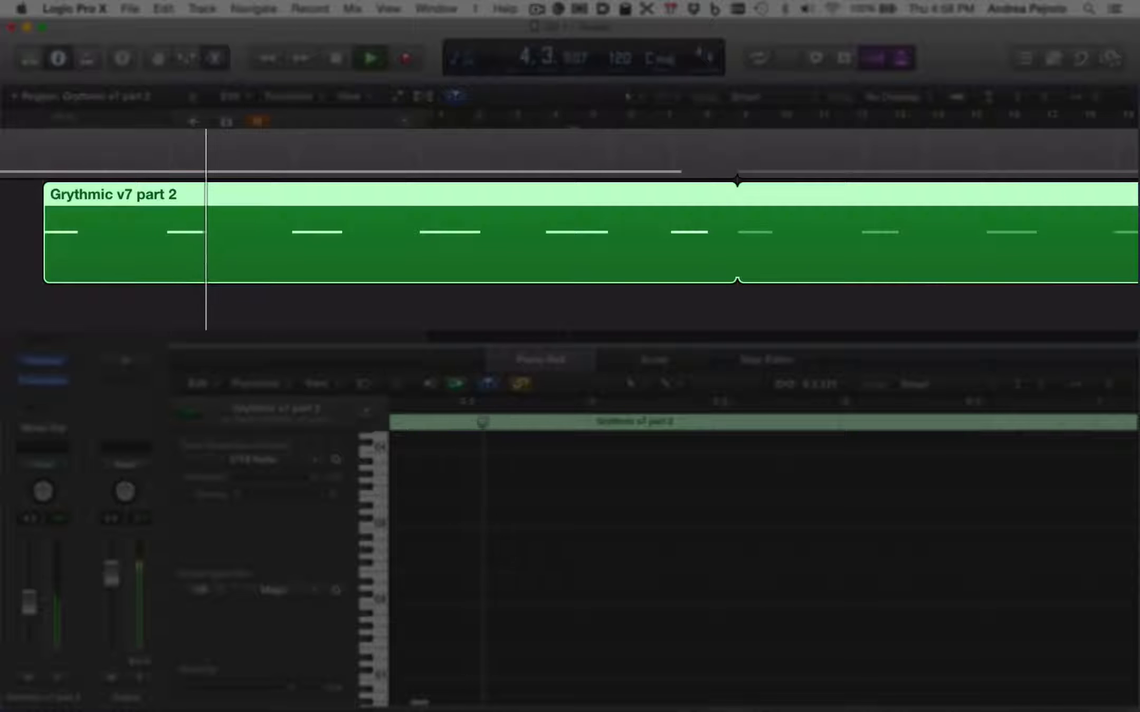
Step: Stop playback, return to bar 2 and insert a stereo Delay Designer after the Compressor on the Grythmic v7 part 2 track
key("space")
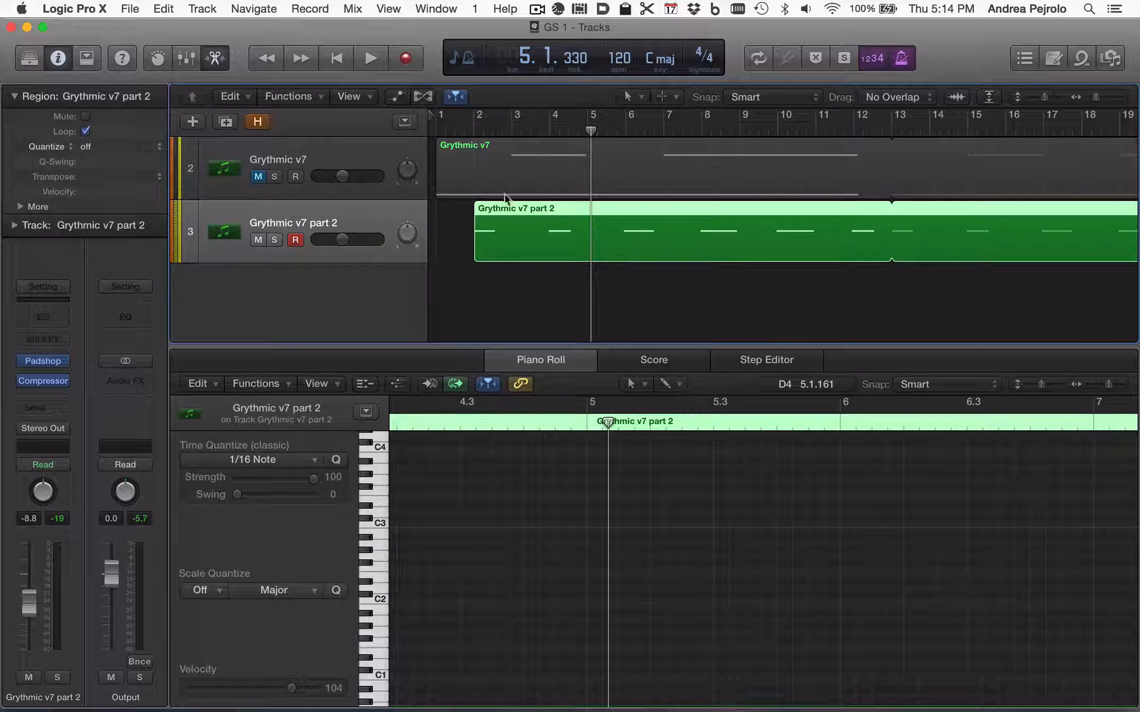
left_click(473, 130)
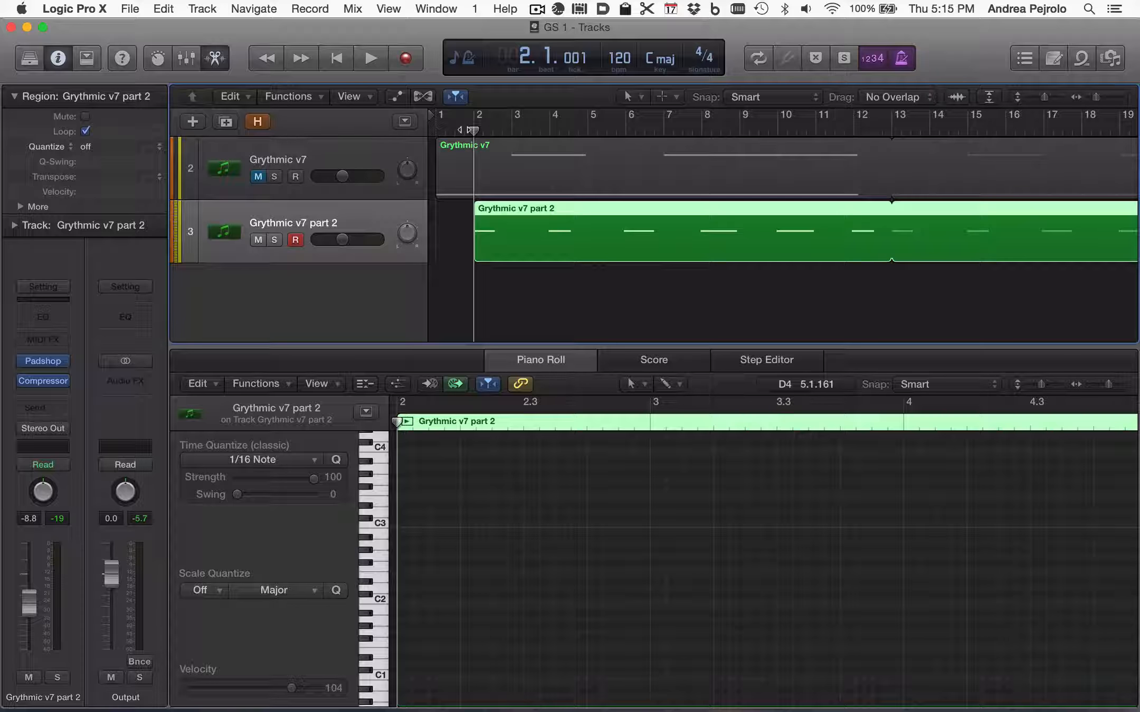
left_click(43, 392)
mouse_move(73, 424)
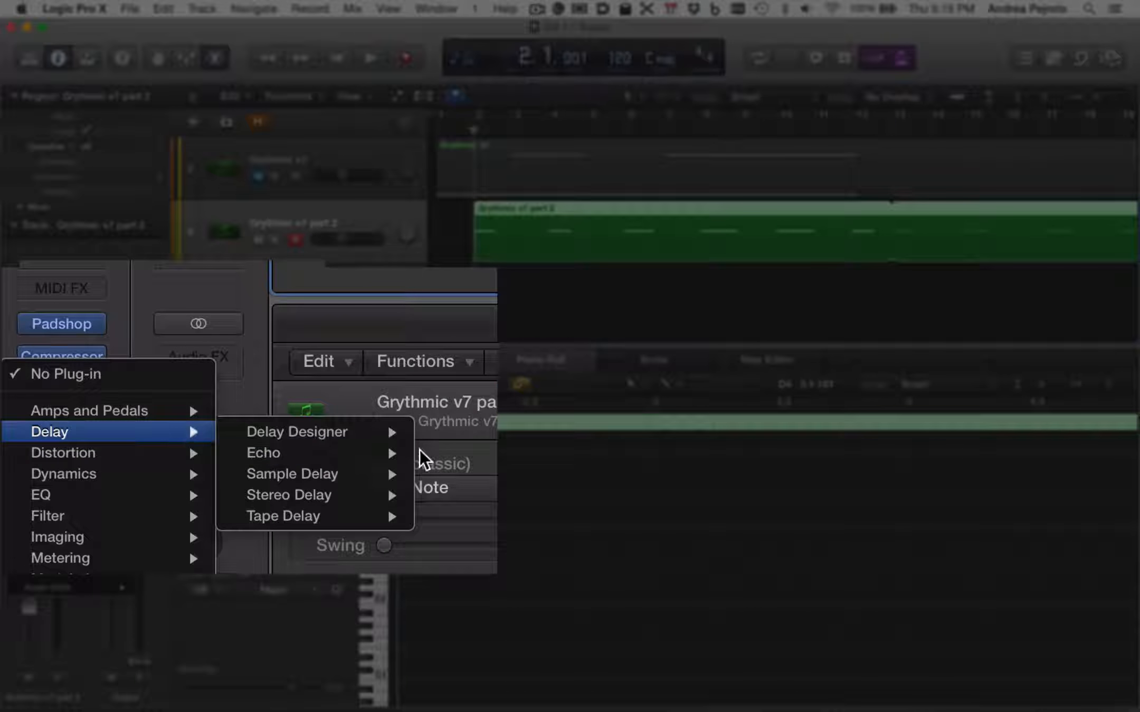
mouse_move(364, 434)
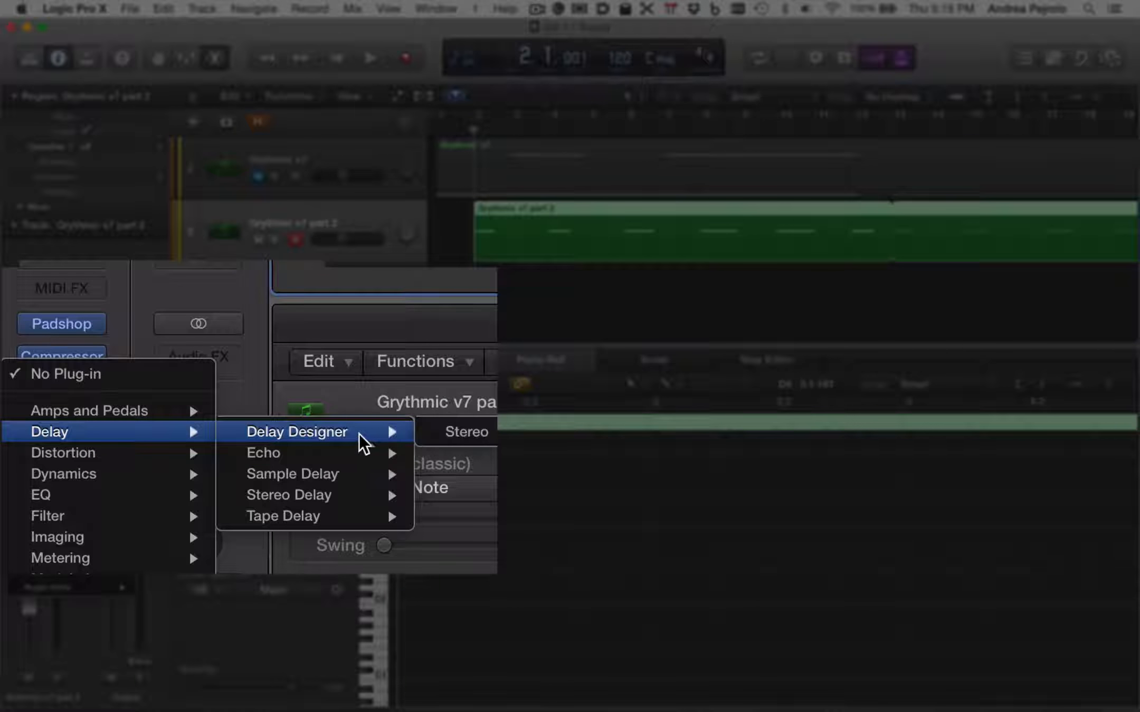
left_click(458, 433)
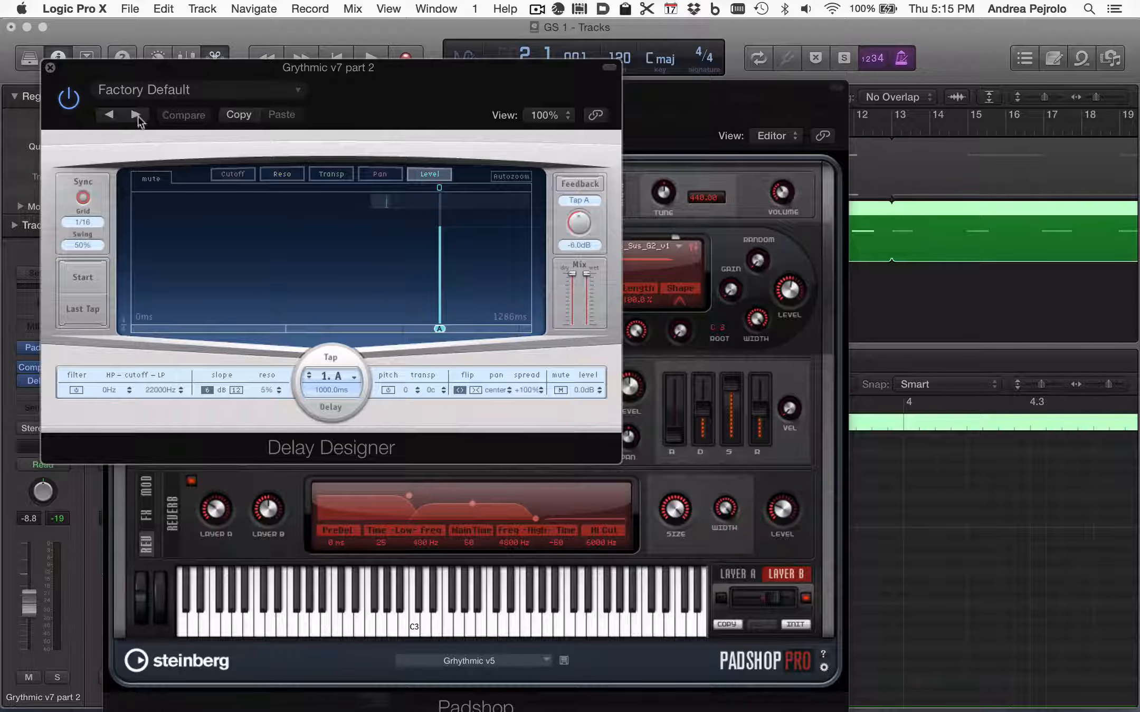
Step: Load the Complex preset Sync Flow in Delay Designer and audition the Grythmic v7 part 2 region with it
left_click(187, 93)
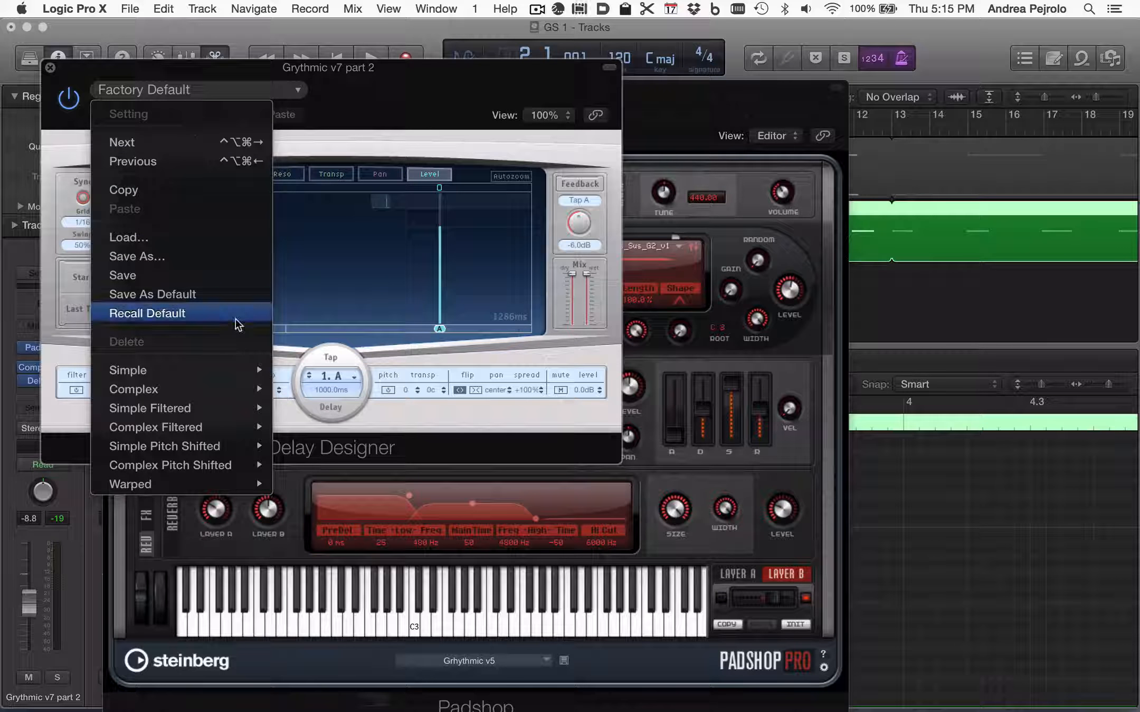
mouse_move(186, 392)
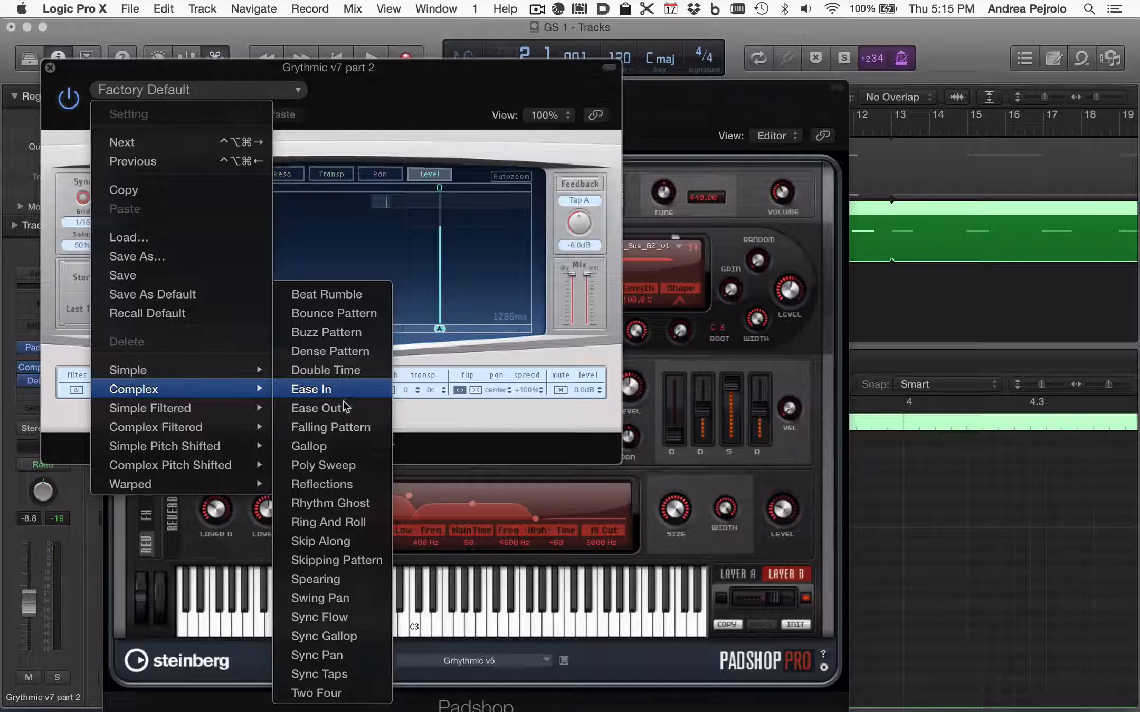
left_click(338, 616)
key("space")
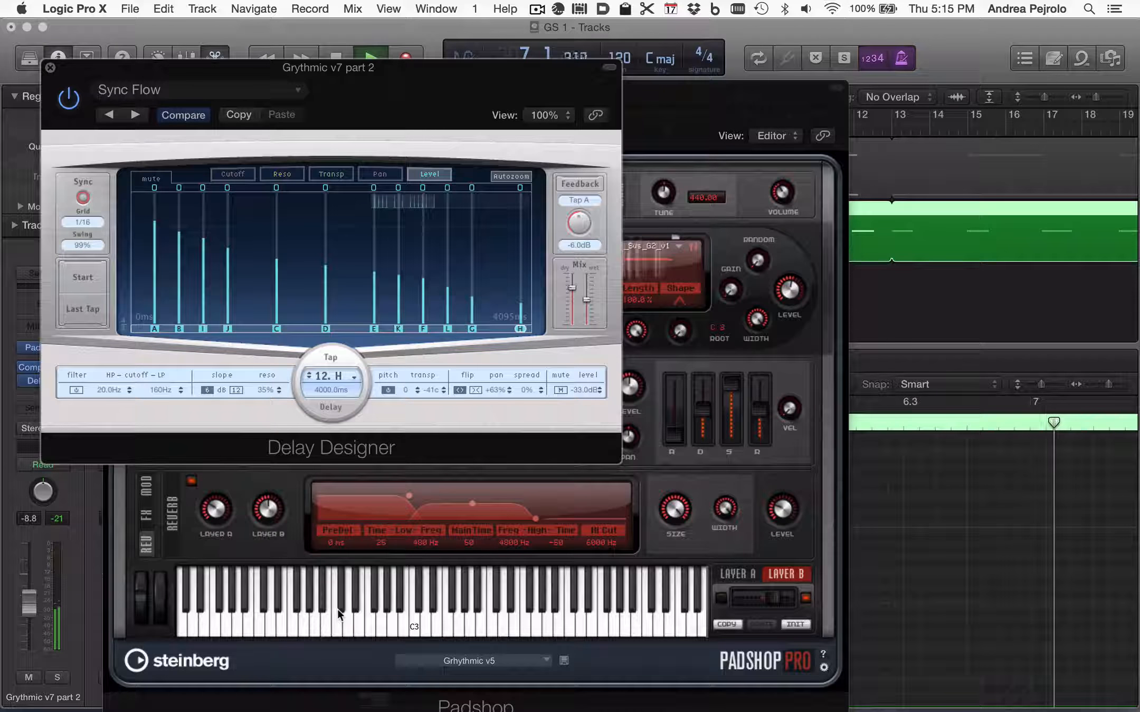
key("space")
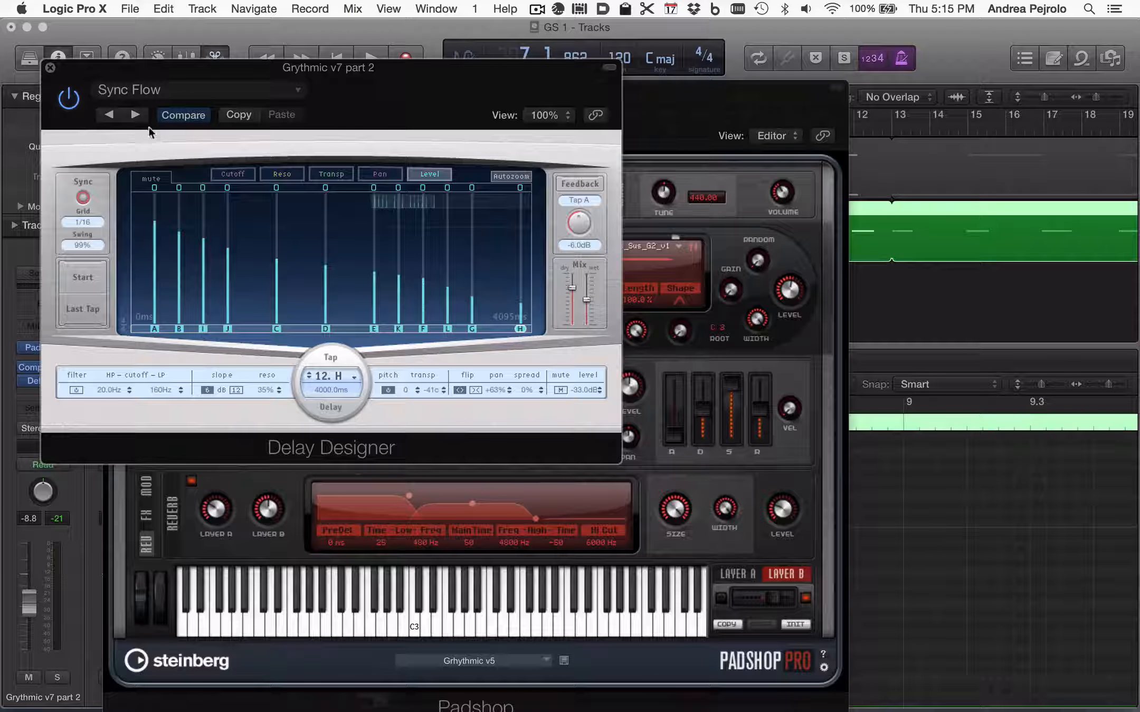
Step: Load the Warped preset Randomize in Delay Designer and close the Delay Designer and Padshop windows
left_click(168, 95)
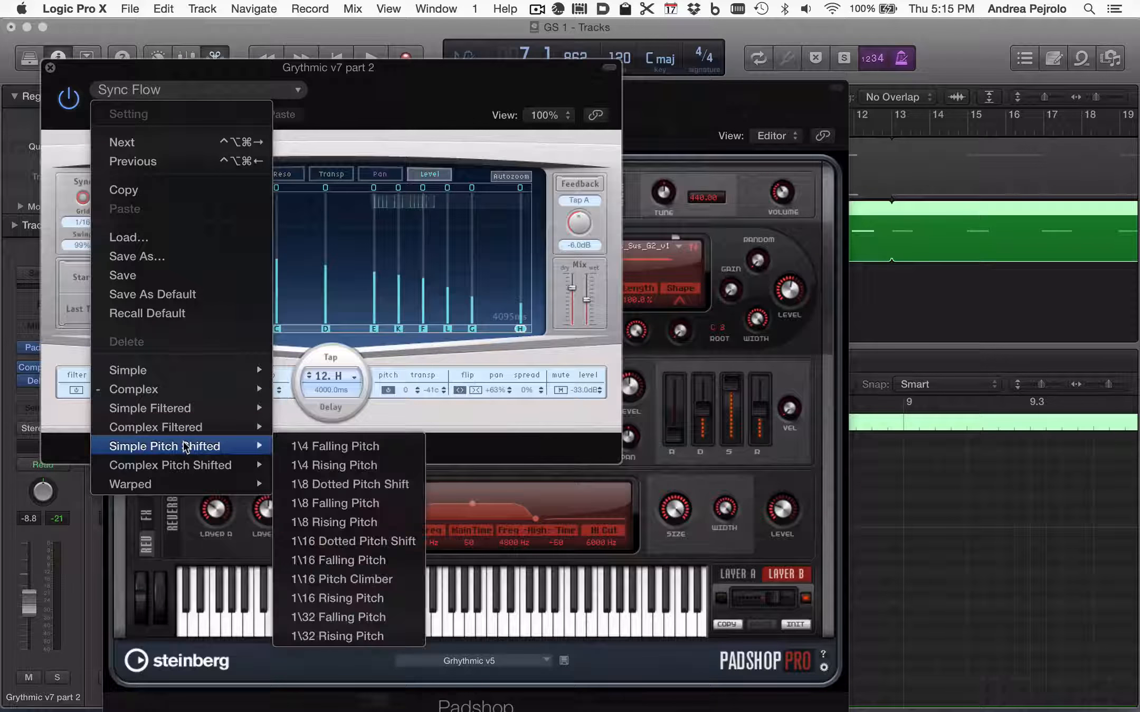
mouse_move(176, 485)
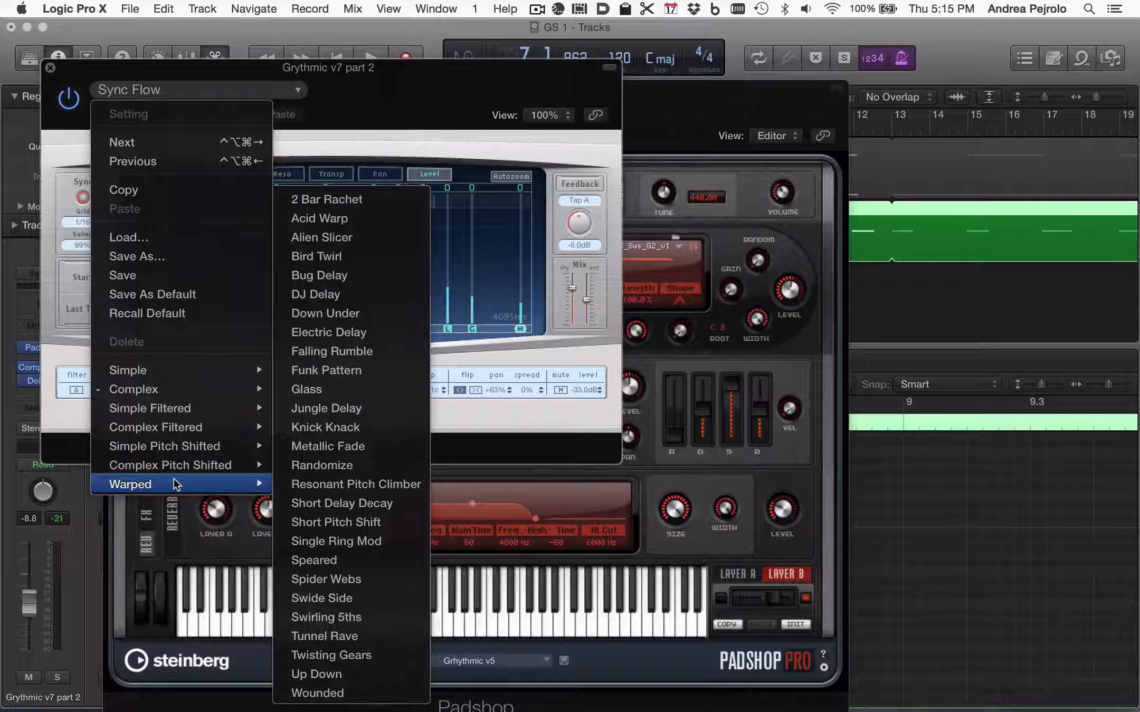
left_click(361, 465)
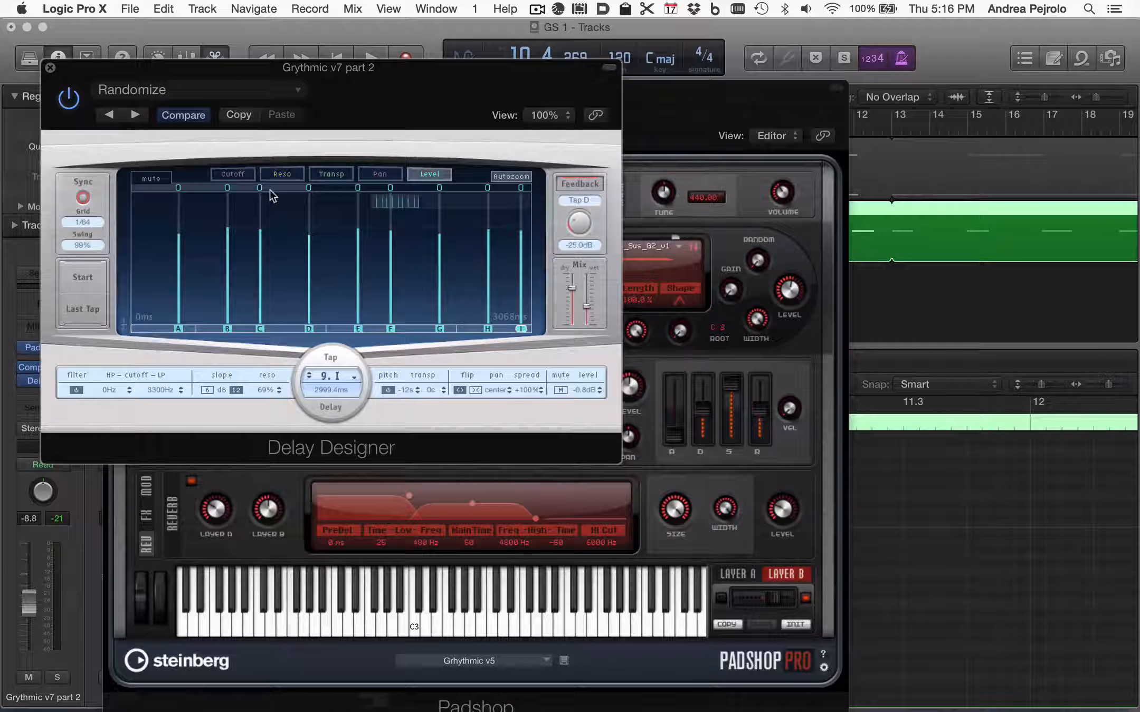
left_click(50, 68)
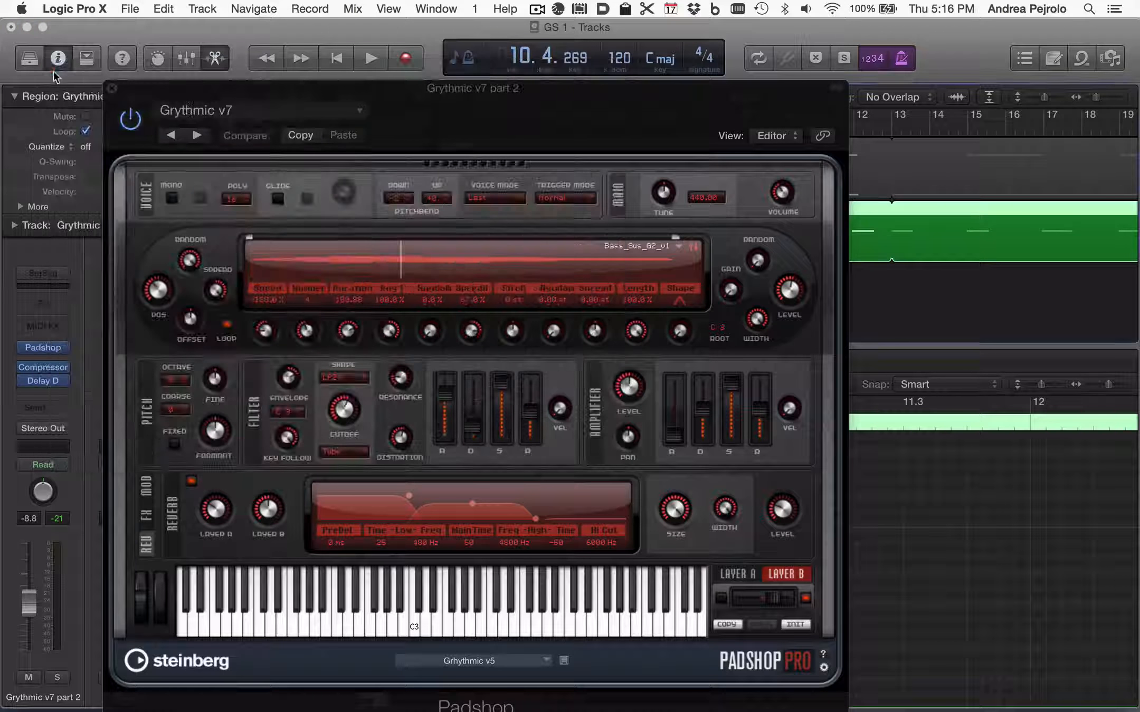
left_click(113, 88)
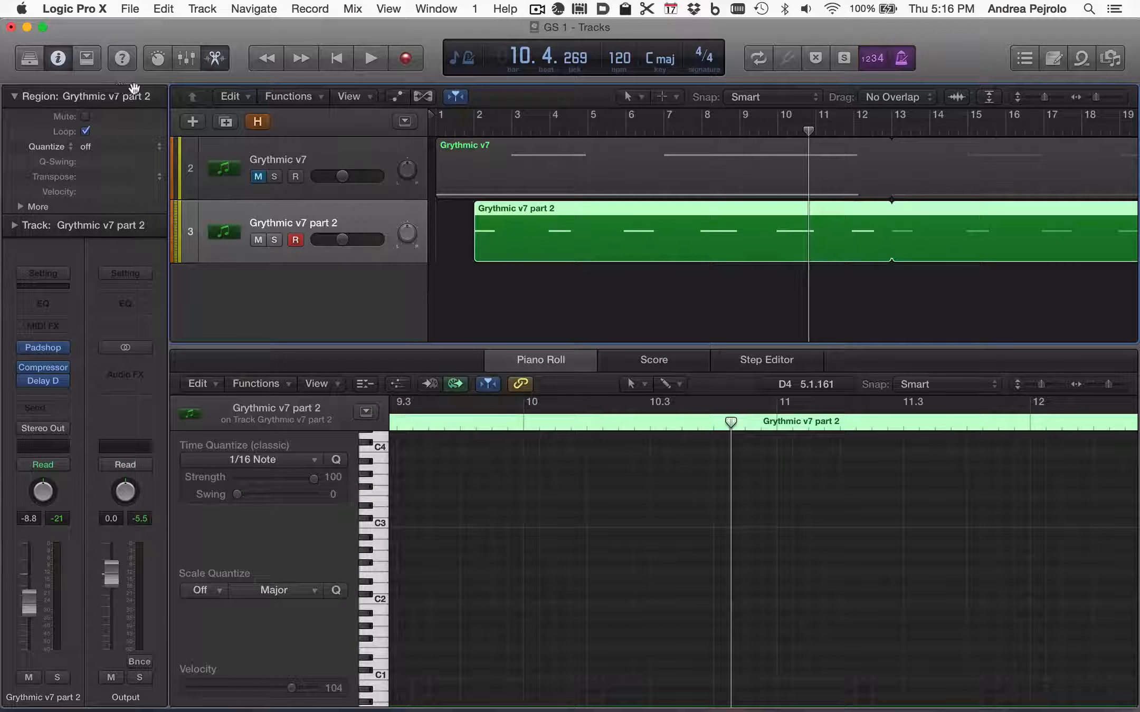
Step: Unmute the Grythmic v7 track and play both parts together from the start of the project
left_click(257, 177)
key("Return")
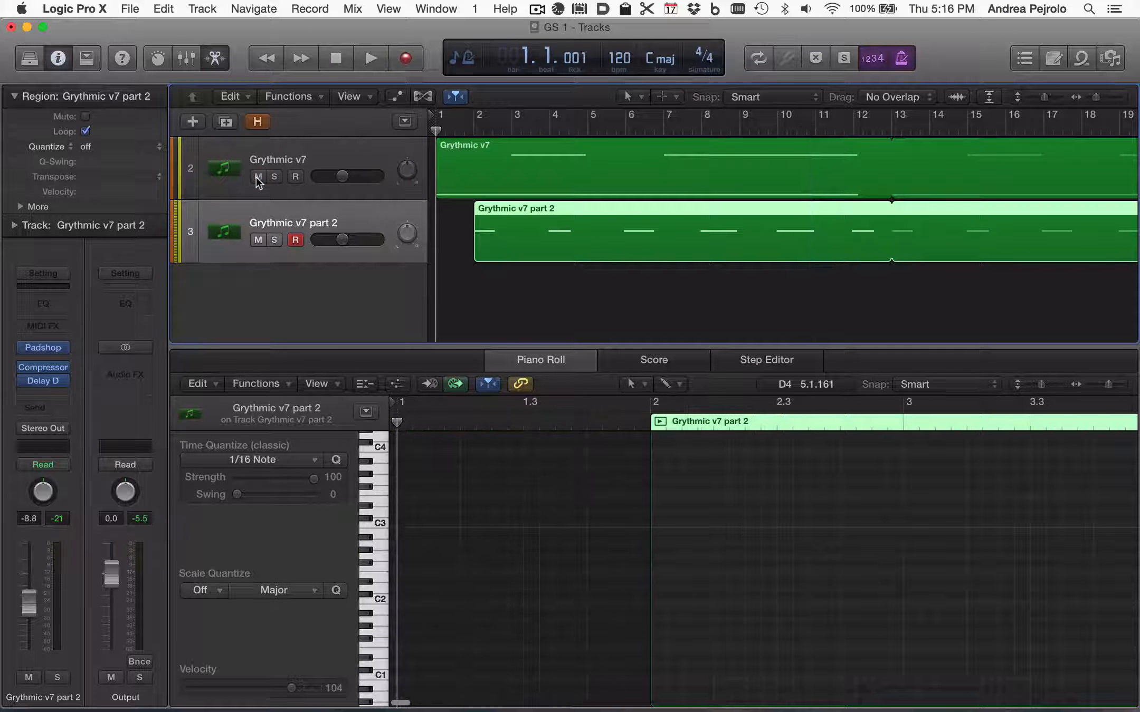
key("space")
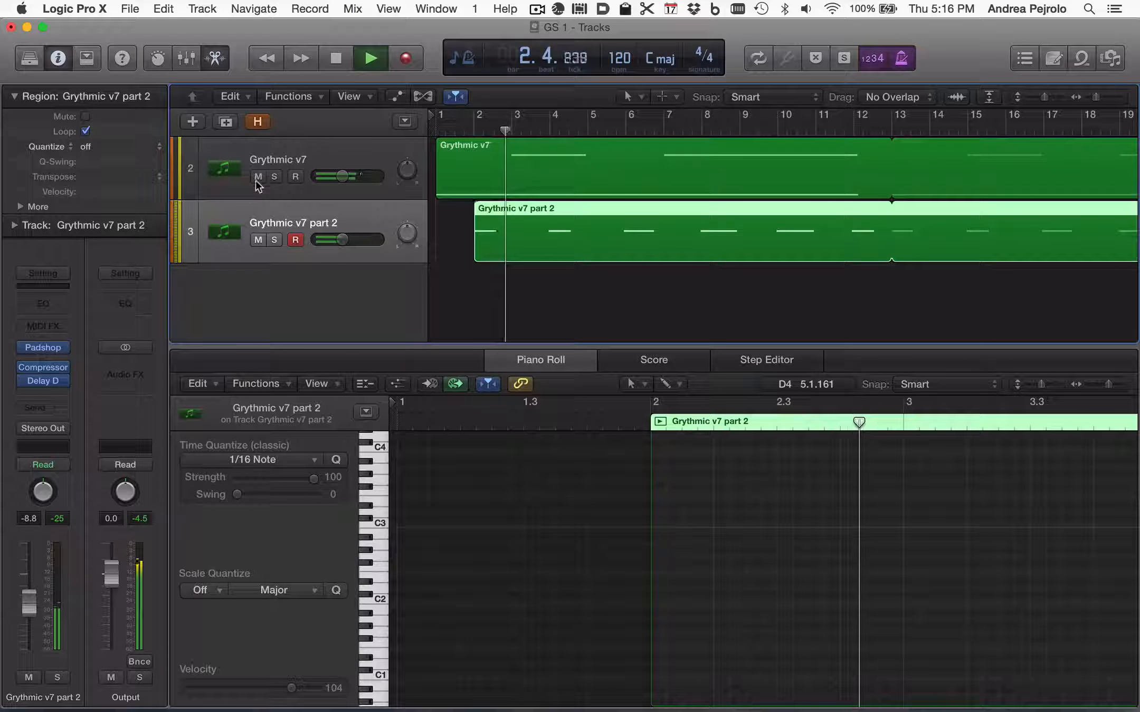
Step: Raise the Grythmic v7 part 2 track's volume to -2.2 dB during playback and stop the transport
left_click_drag(27, 604, 27, 592)
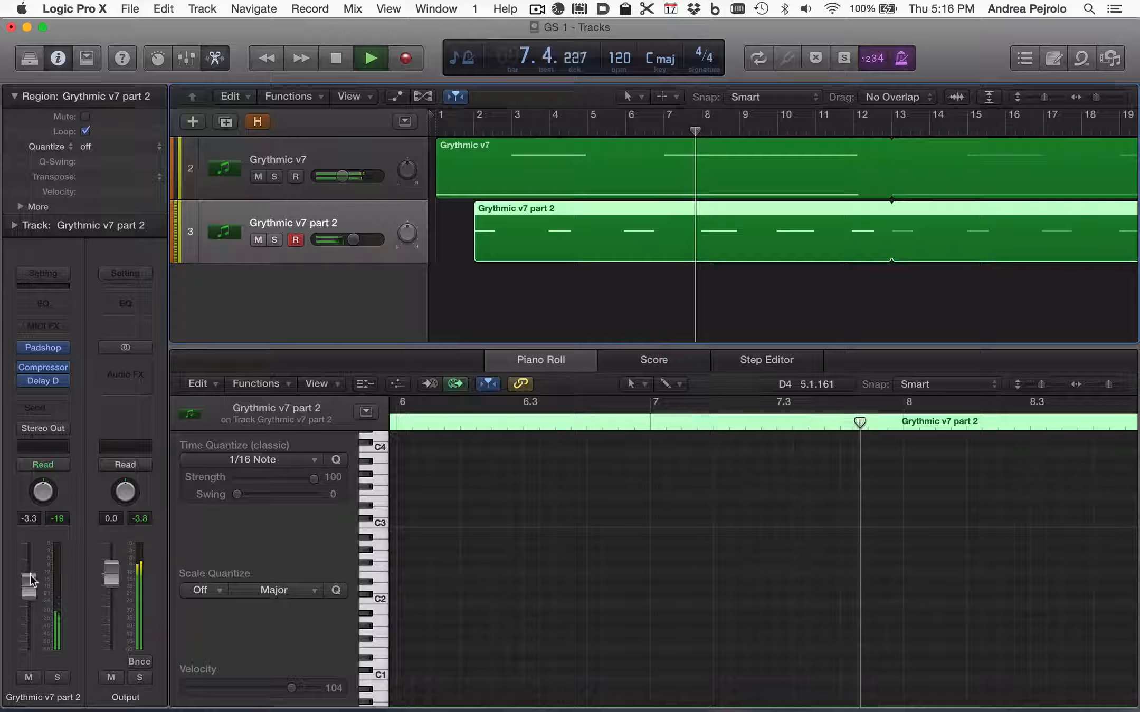
left_click_drag(30, 575, 30, 566)
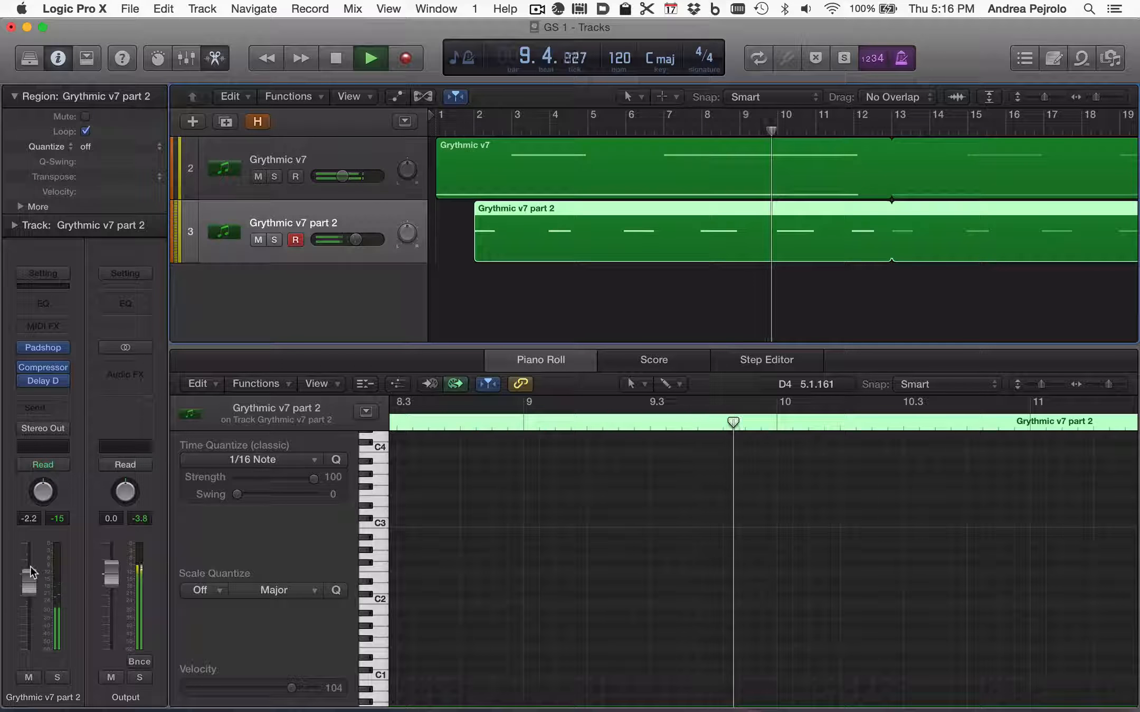
key("space")
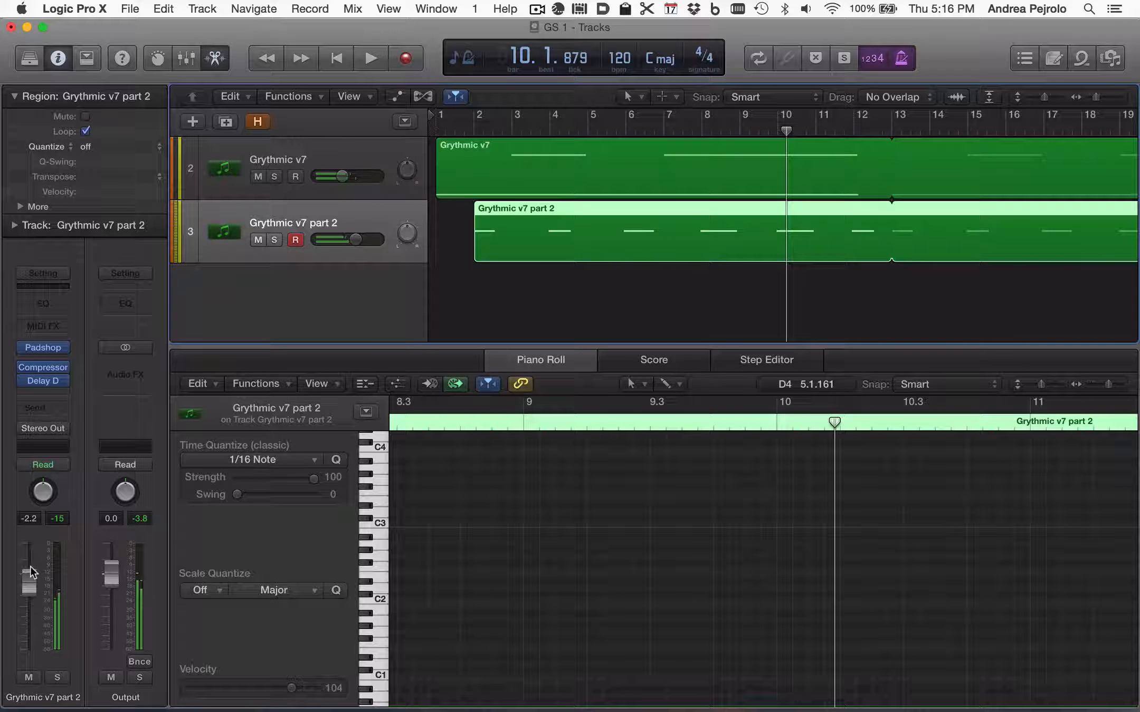
Step: Lower the C5 notes at bars 4, 8 and 12 of the Grythmic v7 part 2 region to A♯4
double_click(530, 249)
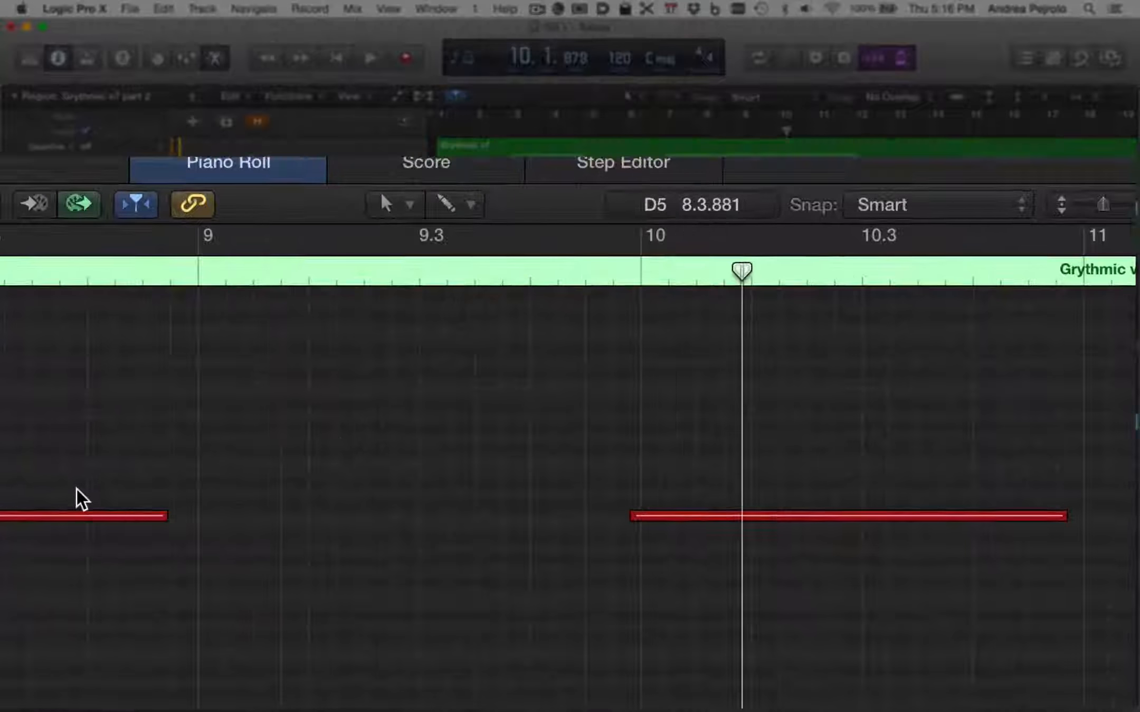
scroll(123, 457, "down", 5)
scroll(124, 458, "up", 3)
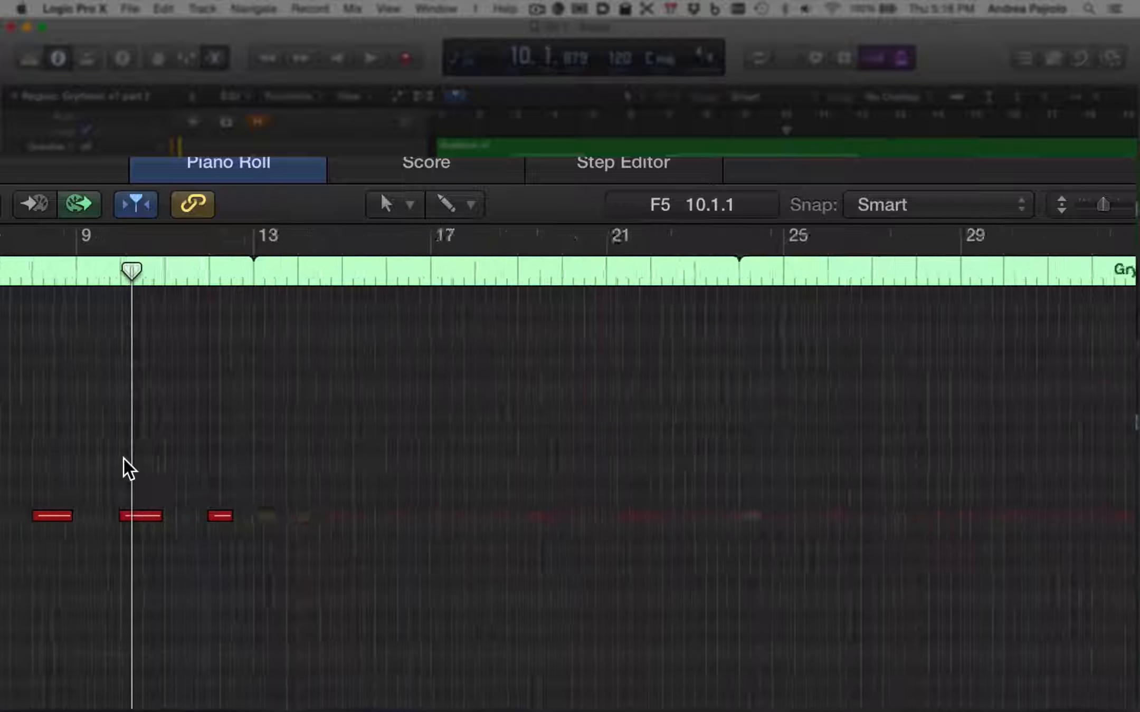
scroll(126, 467, "left", 10)
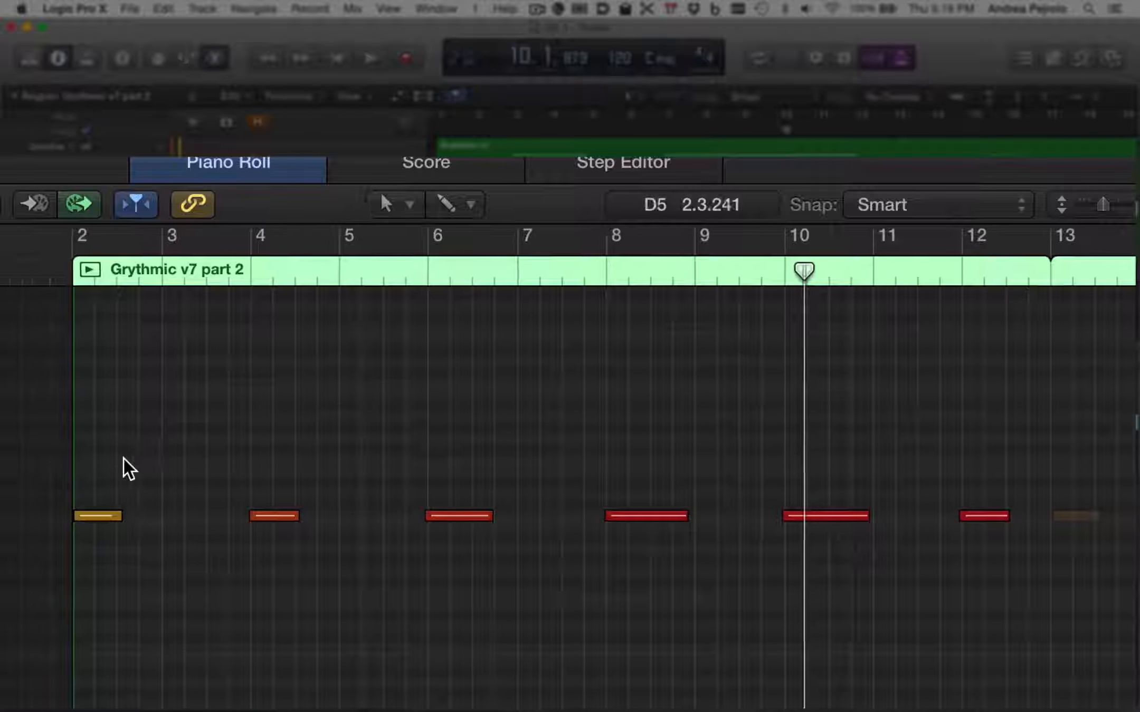
scroll(124, 458, "left", 1)
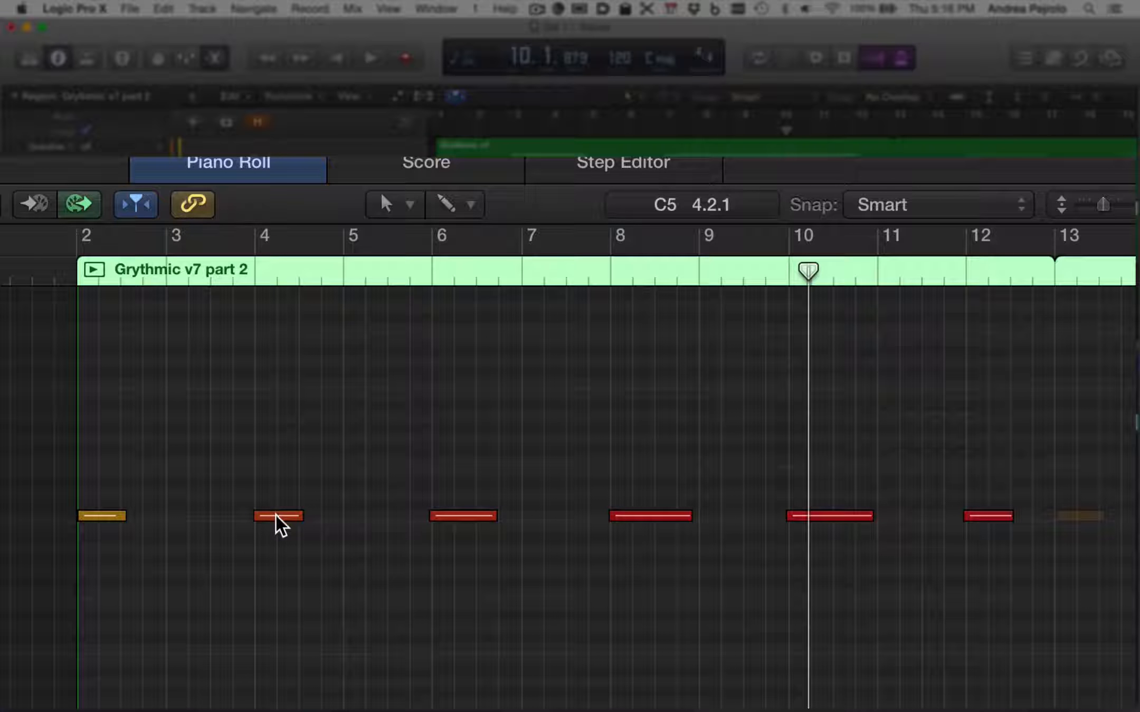
mouse_move(282, 525)
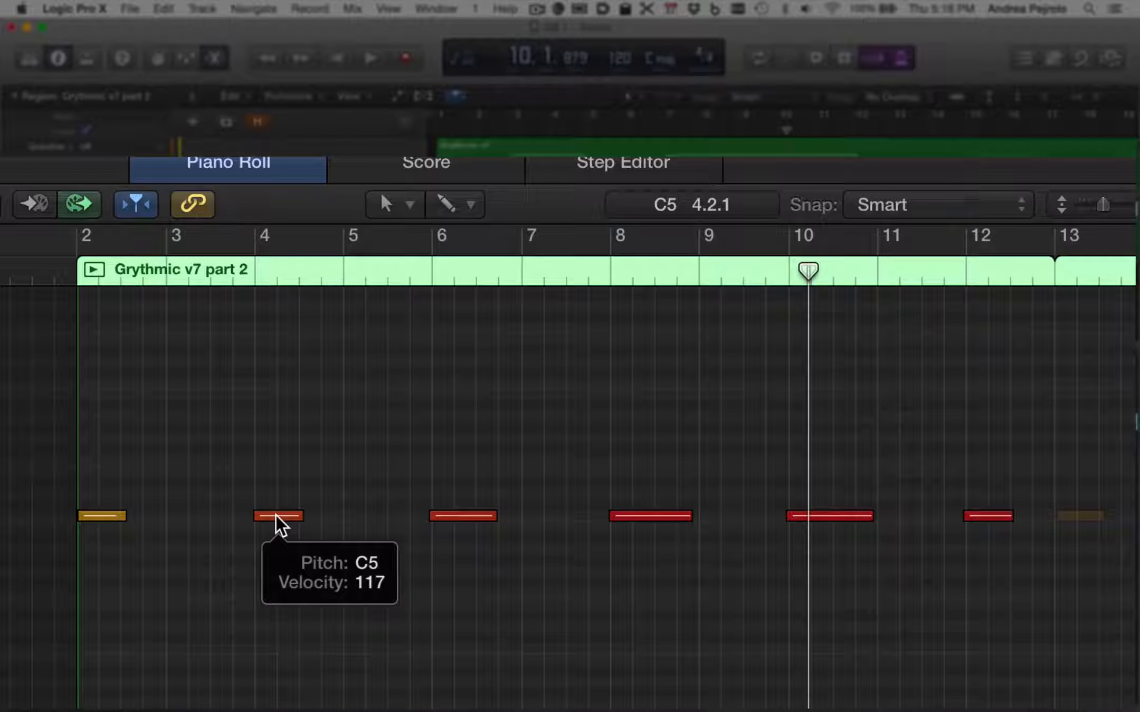
scroll(276, 516, "right", 1)
left_click_drag(275, 516, 276, 541)
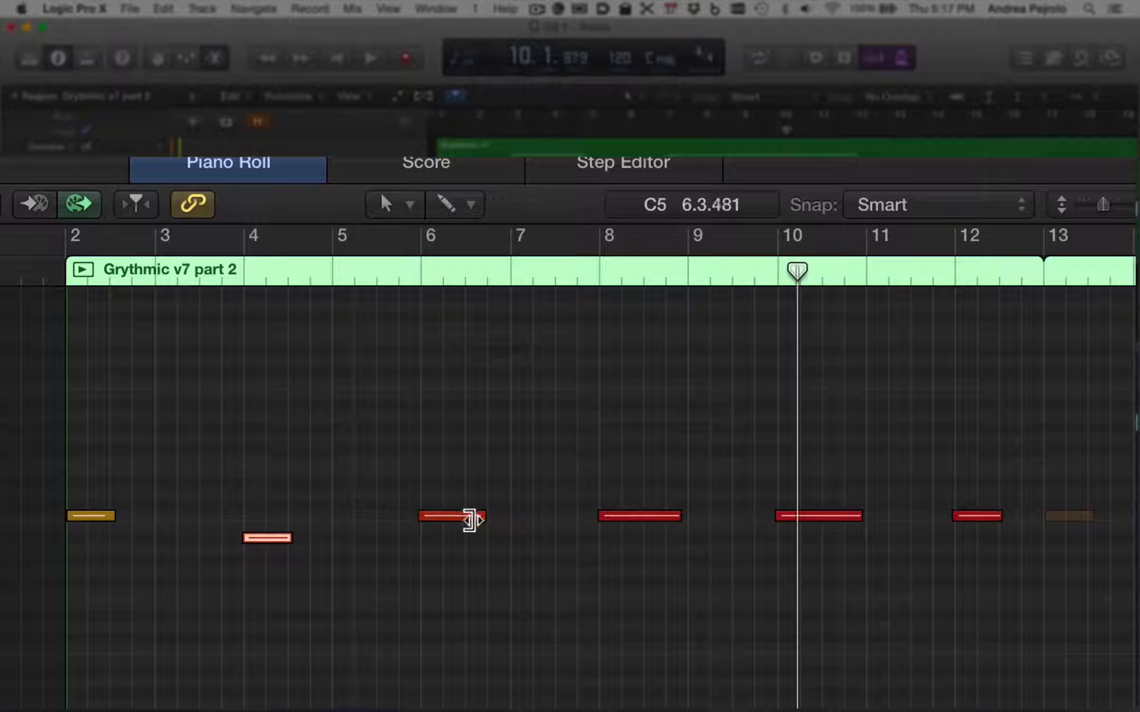
left_click_drag(622, 516, 622, 538)
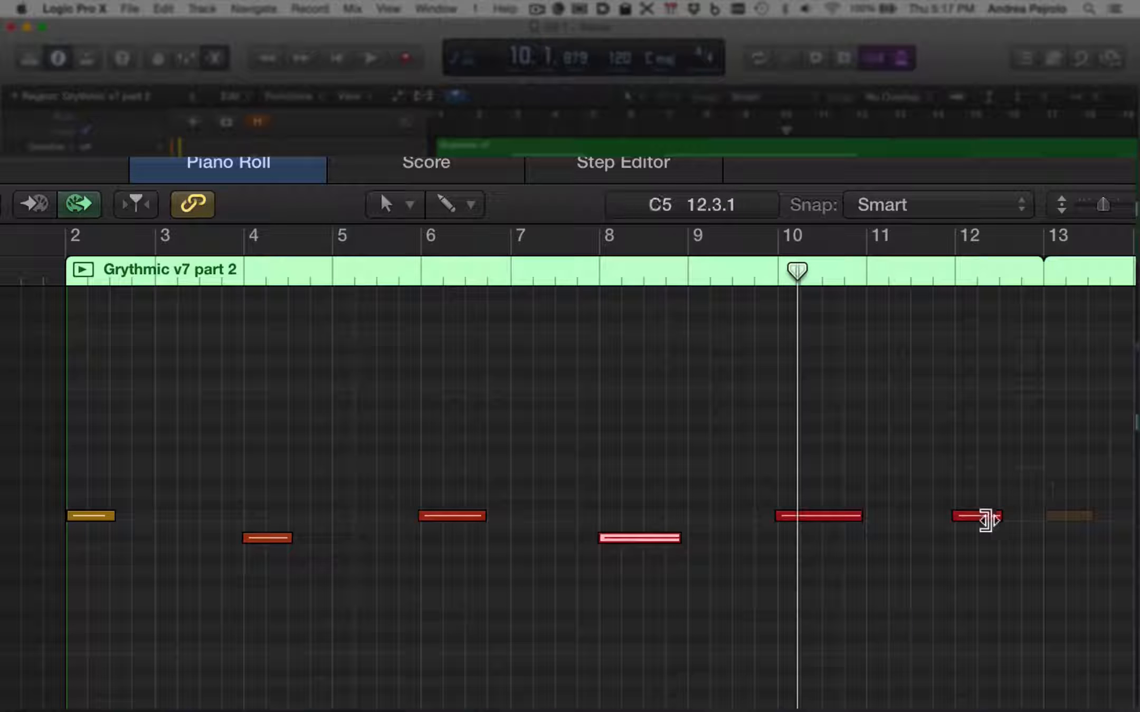
left_click_drag(990, 526, 988, 540)
Step: Play both parts from the project start, set the Grythmic v7 part 2 volume to -1.3 dB and stop playback
left_click(440, 133)
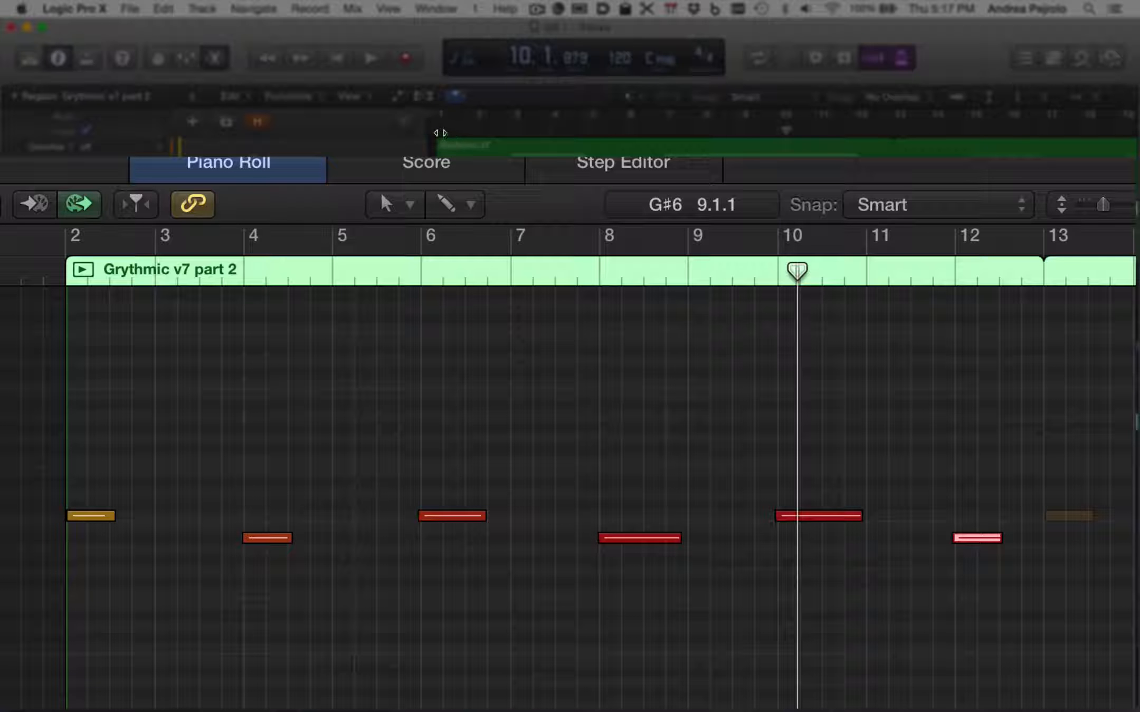
key("Return")
key("space")
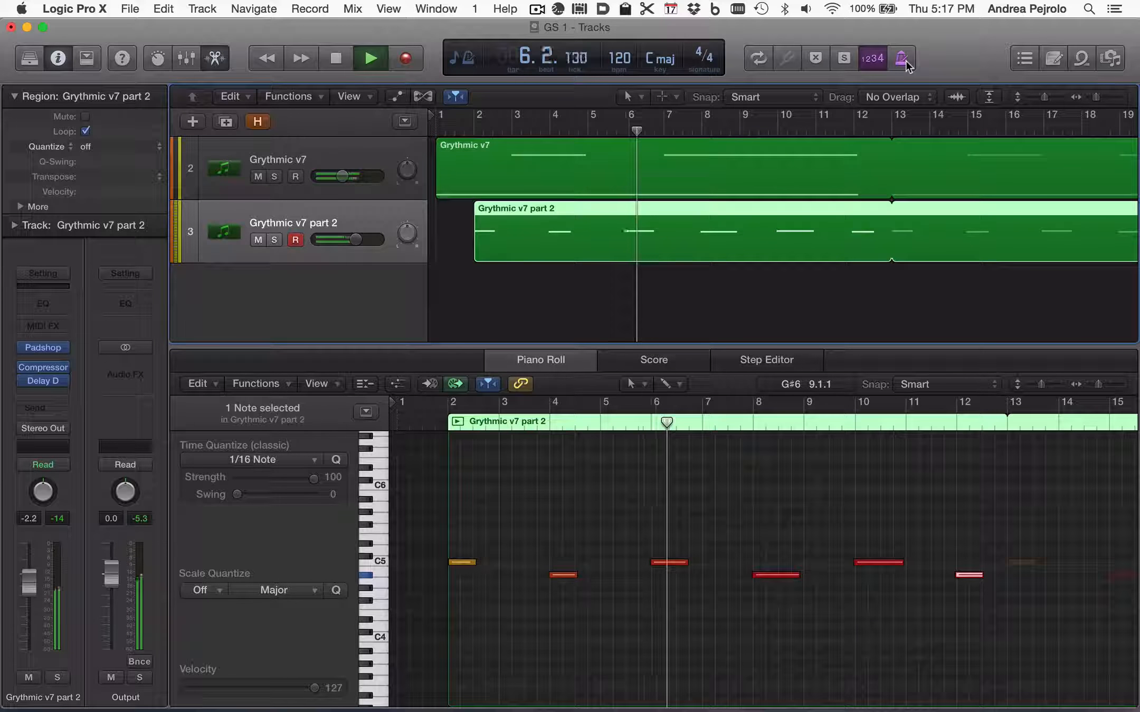
left_click_drag(38, 596, 38, 590)
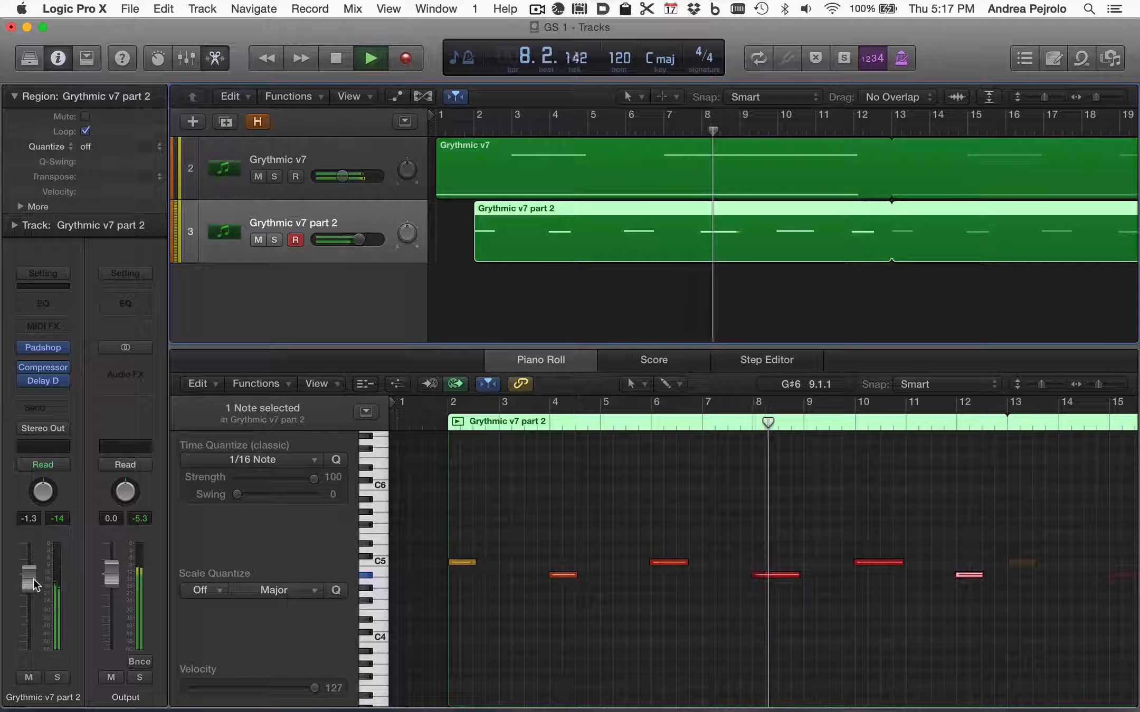
key("space")
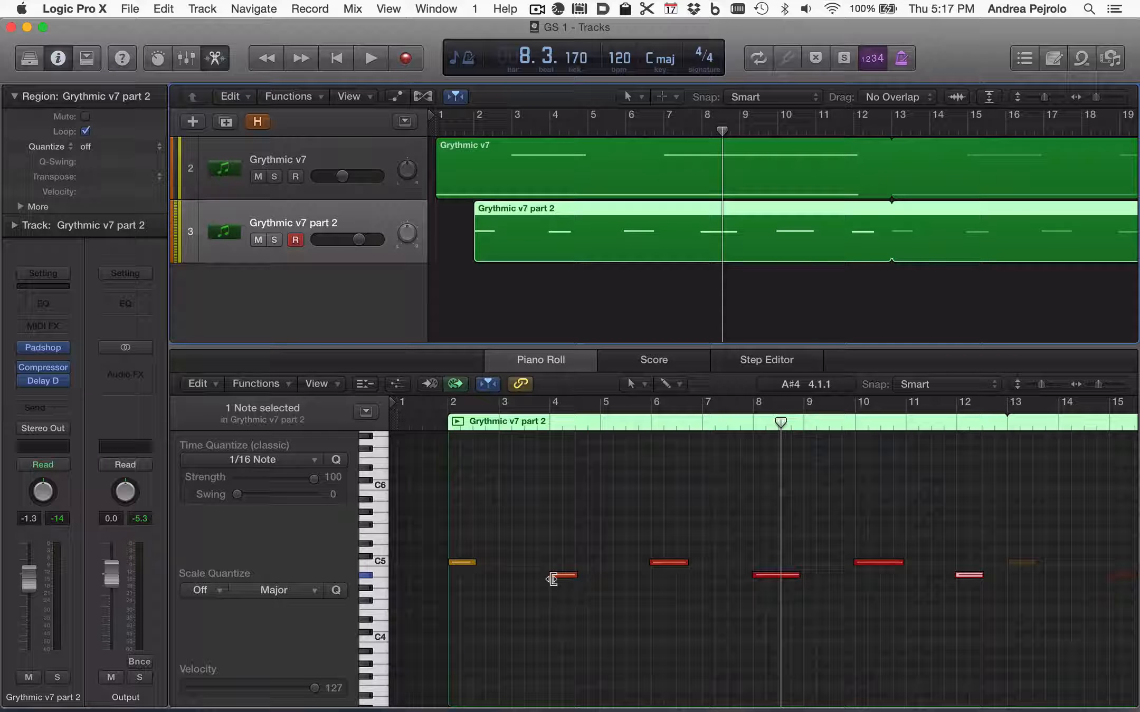
mouse_move(552, 580)
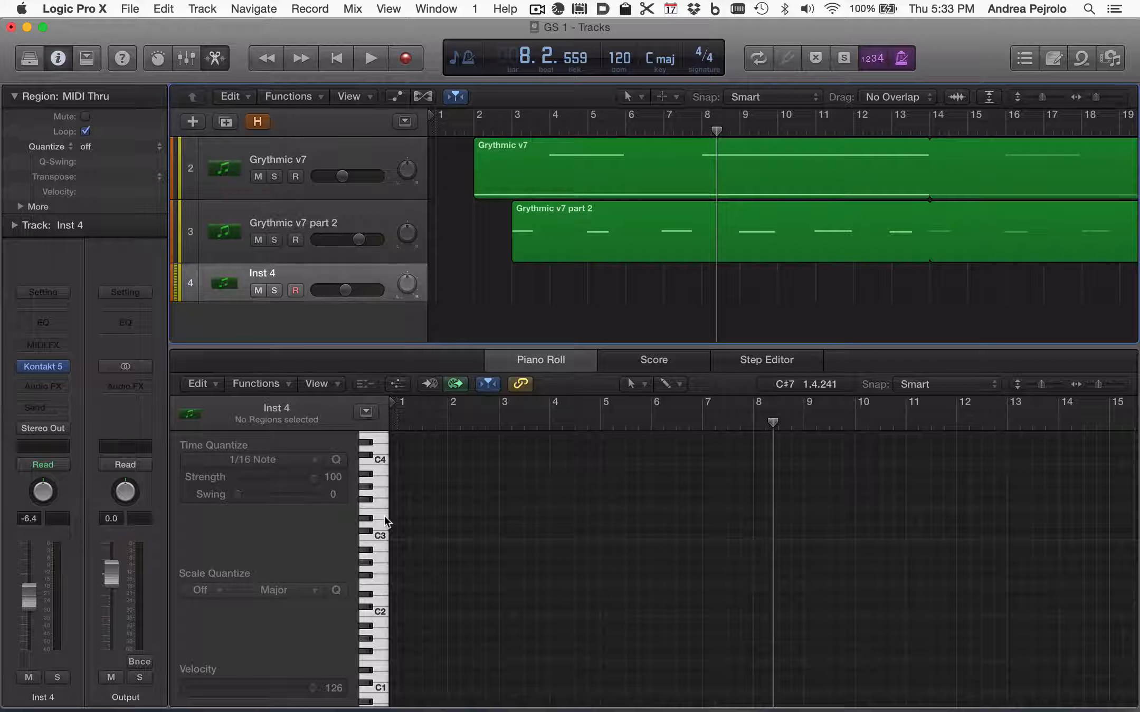
Step: View the Kontakt 5 instrument on the Inst 4 track, close its window and return to the project start
key("Return")
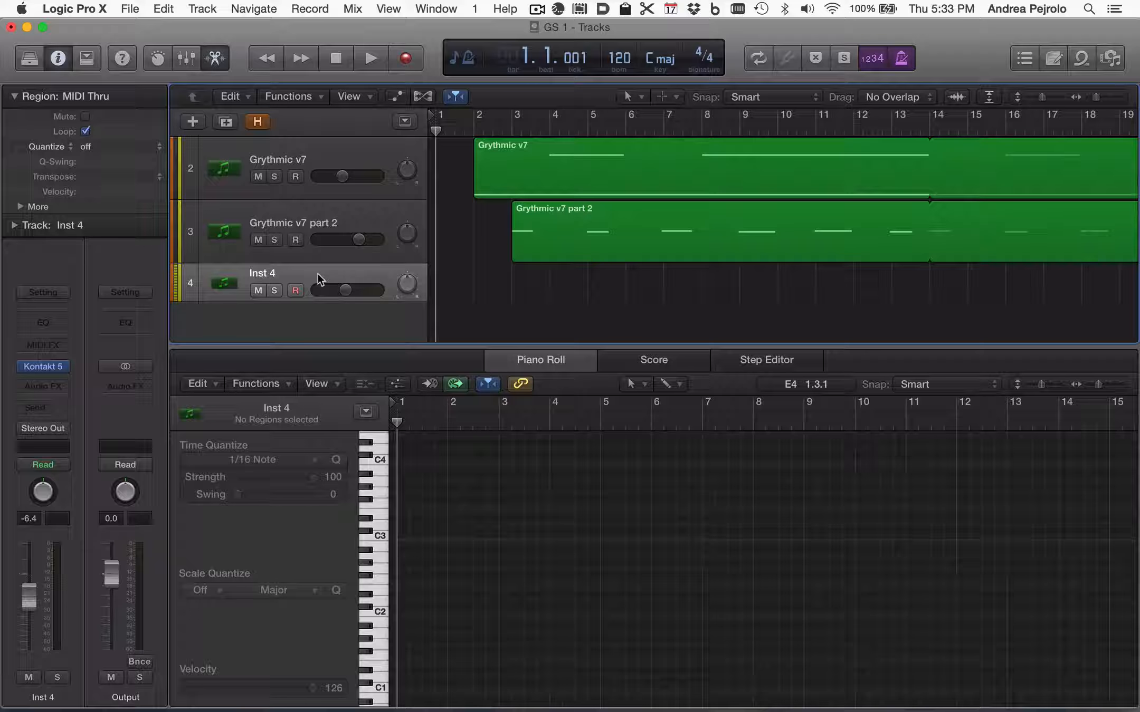
left_click(43, 366)
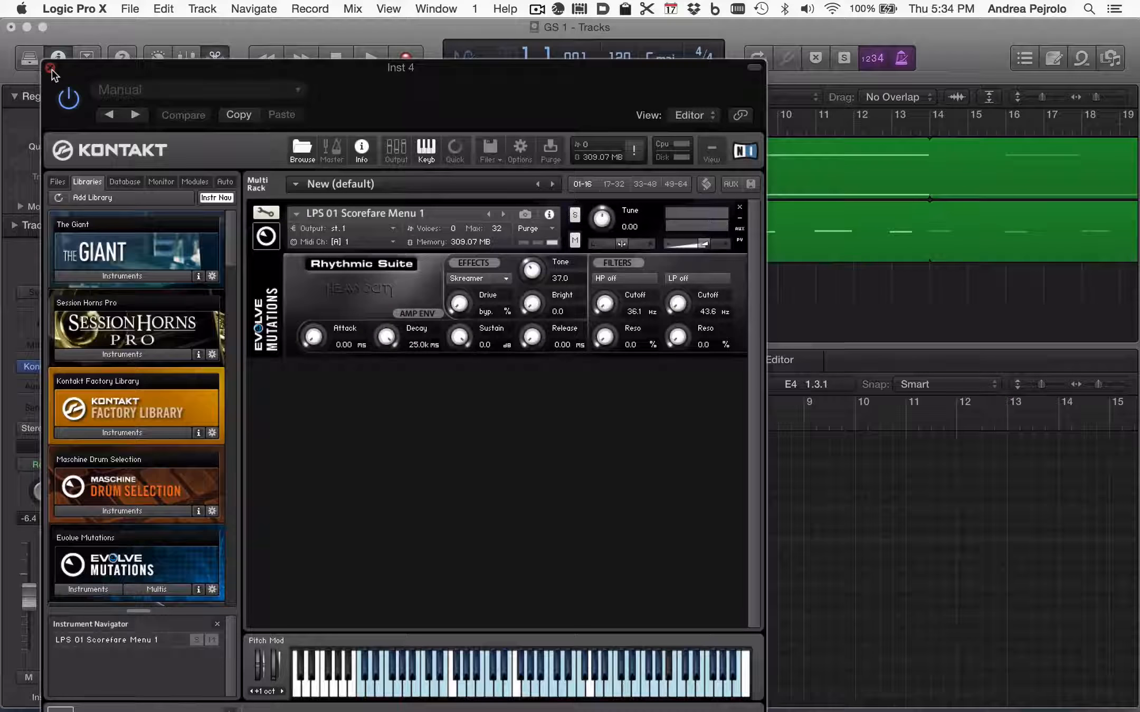
left_click(52, 70)
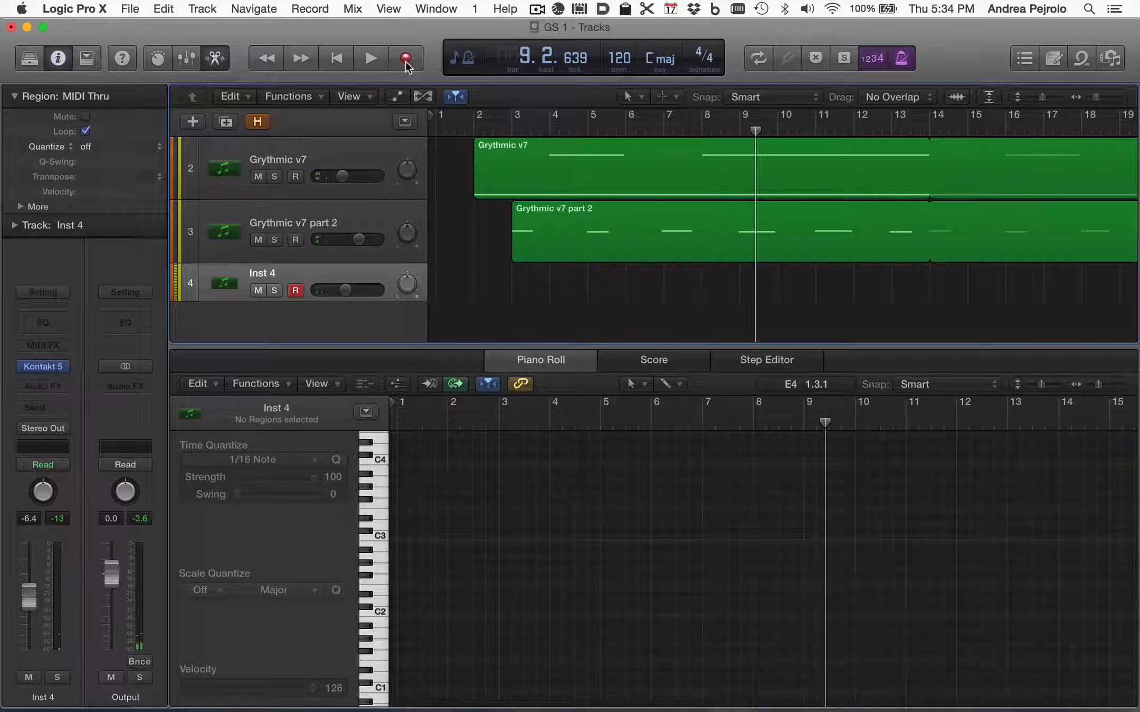
key("Return")
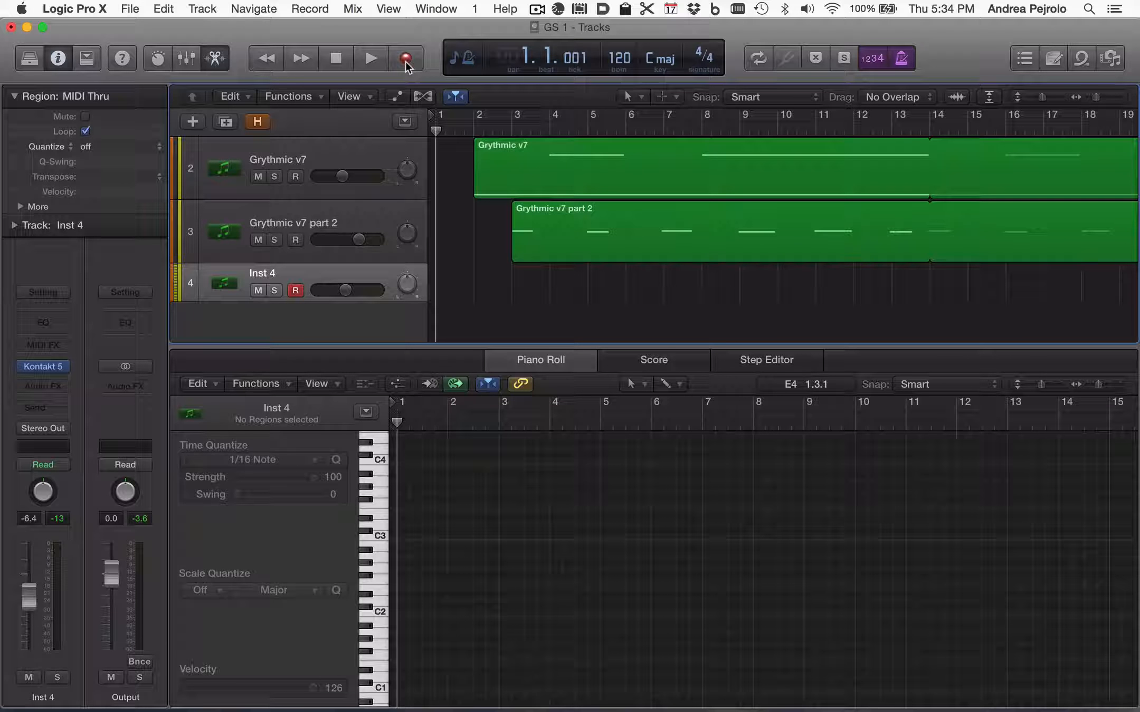
Step: Record a C2 note every two bars from bar 2 to bar 12 on the Inst 4 track, then stop at bar 14
left_click(406, 61)
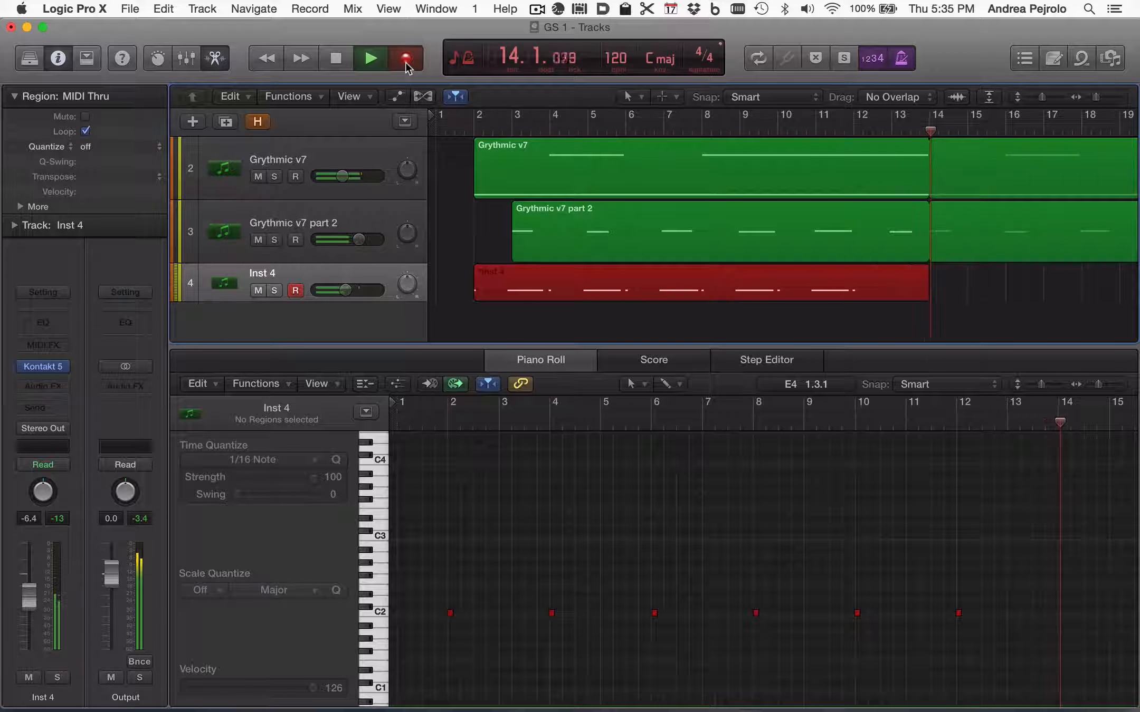
key("space")
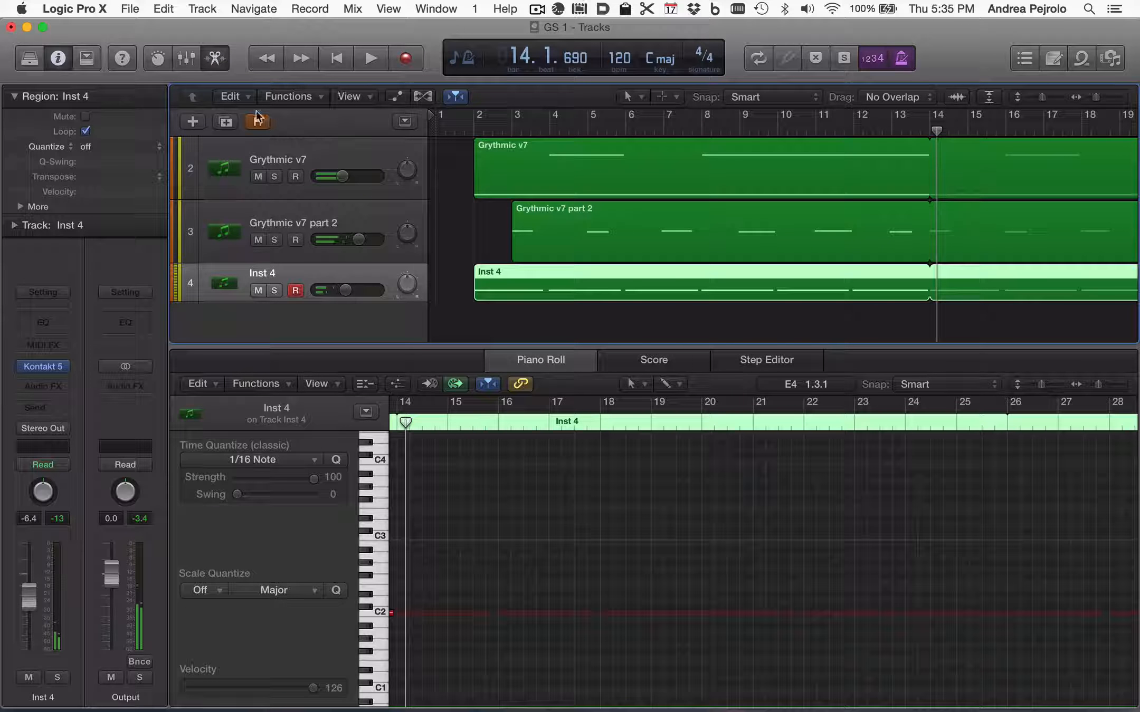
Step: Color the newly recorded Inst 4 region red and save the project
key("alt+c")
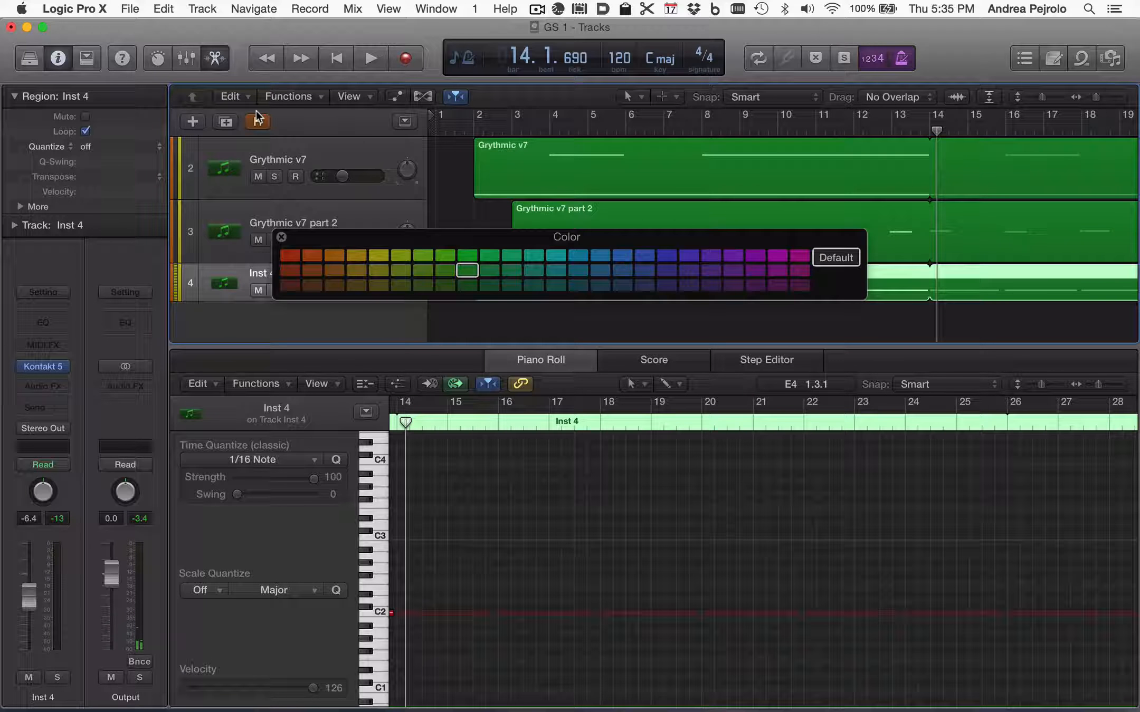
left_click(294, 257)
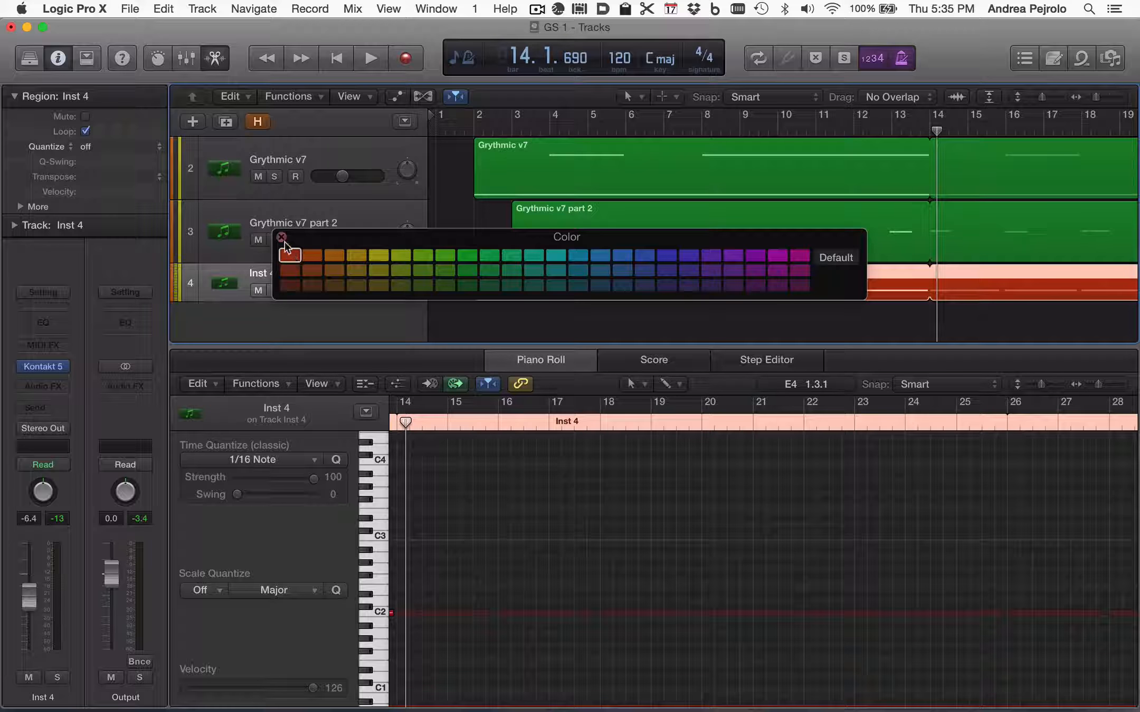
left_click(282, 238)
key("super+s")
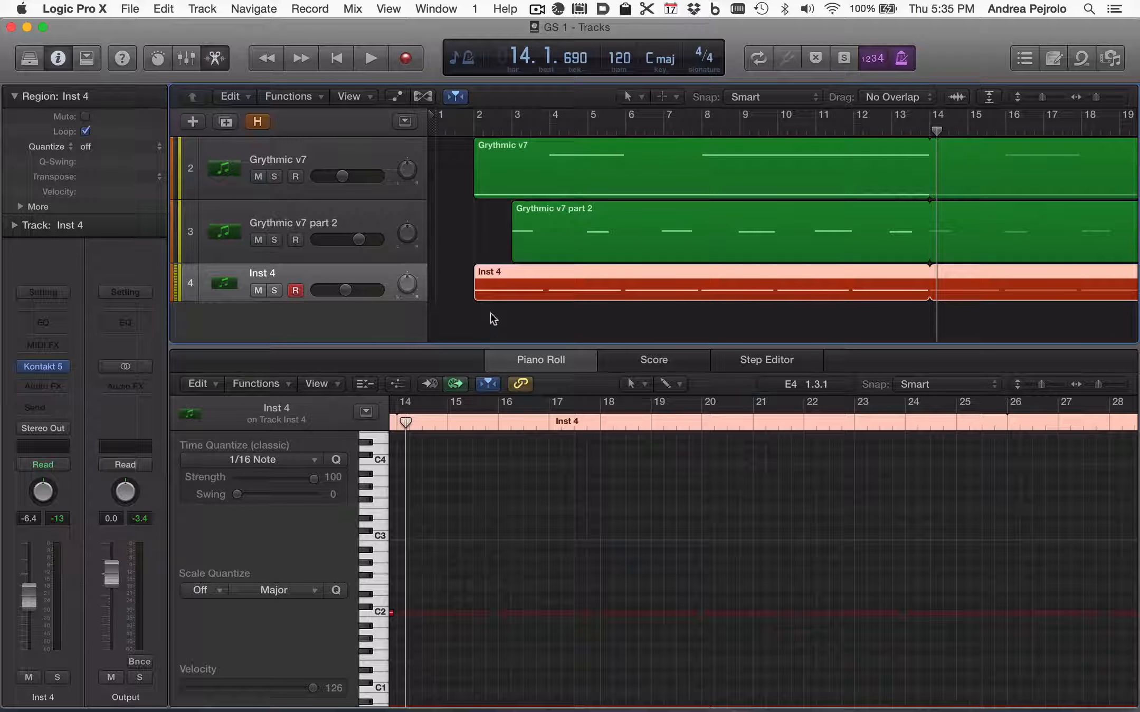
Step: Set the quantize value of the Inst 4 region to 1/4 Note
key("shift+n")
left_click(90, 148)
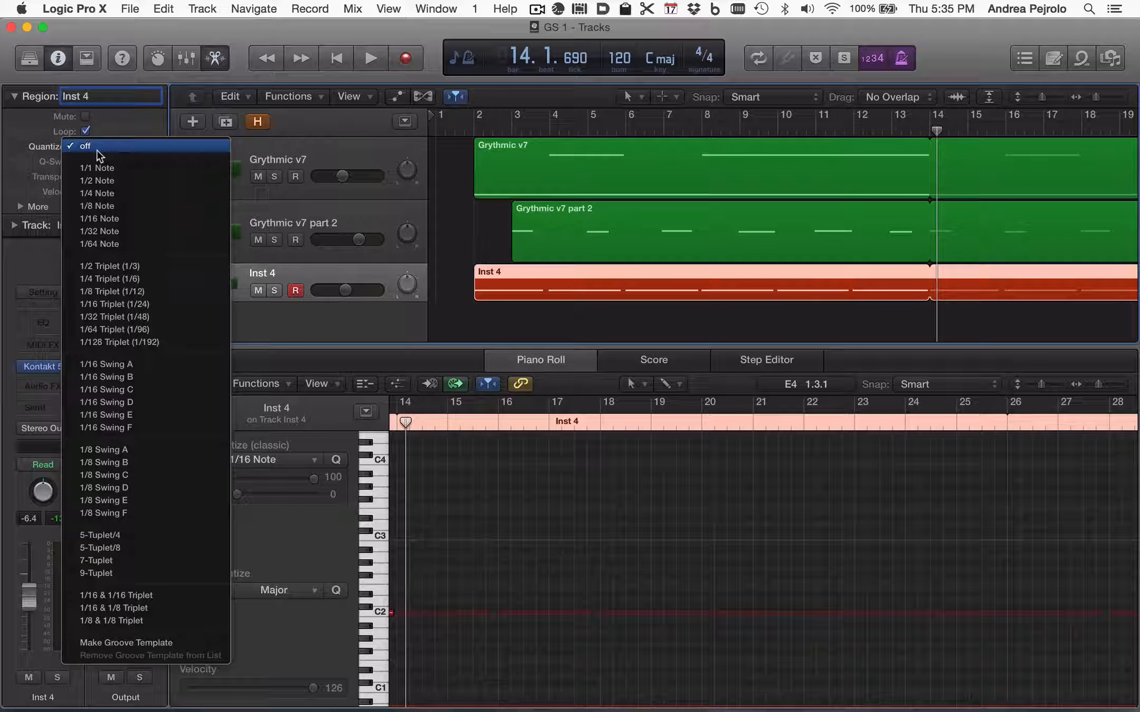
left_click(118, 195)
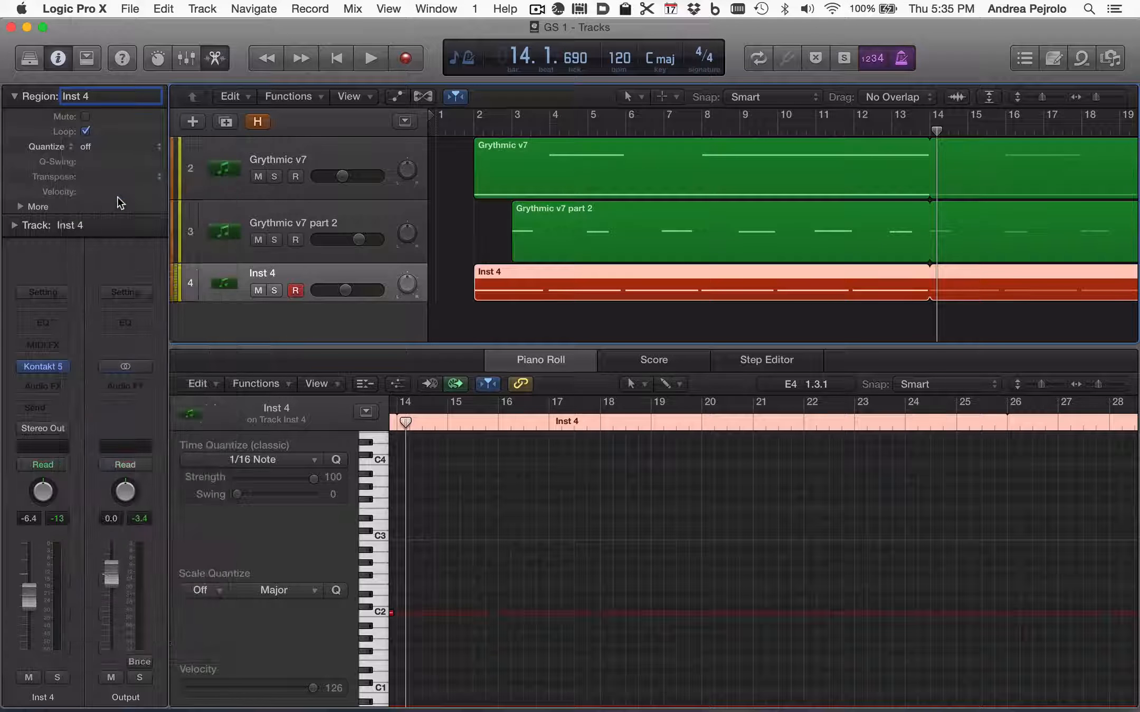
key("Return")
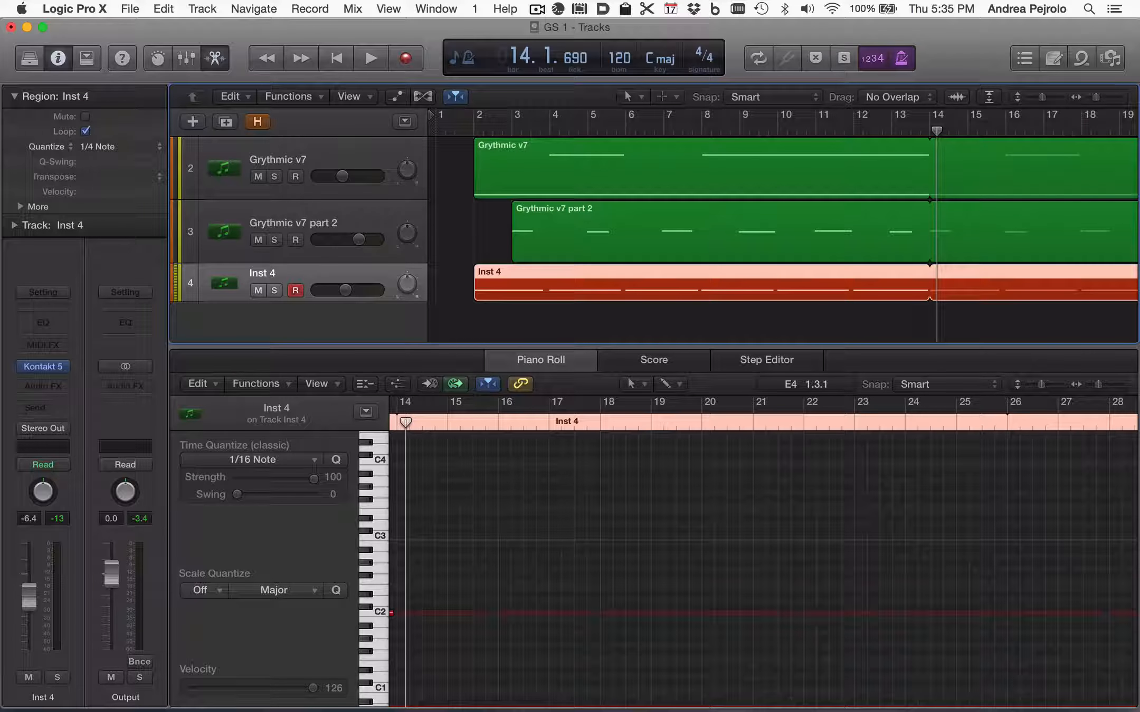
Step: Play the arrangement from the project start to check the quantized Inst 4 part, and stop playback around bar 6
left_click(902, 61)
key("Return")
key("space")
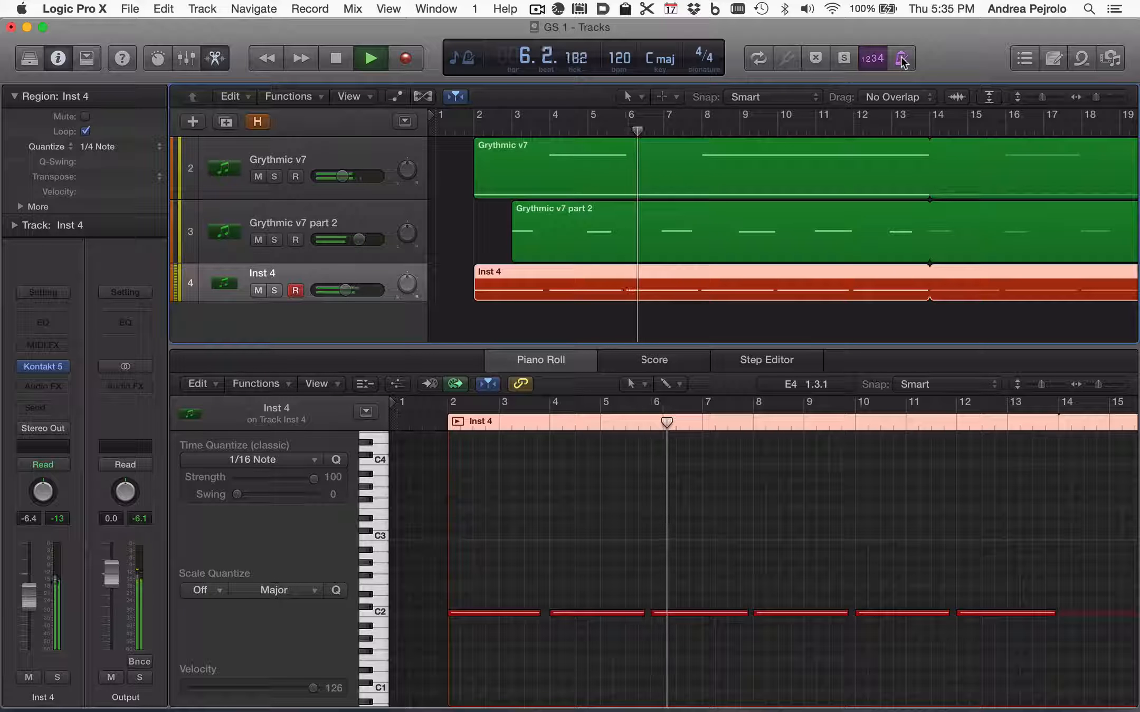
key("space")
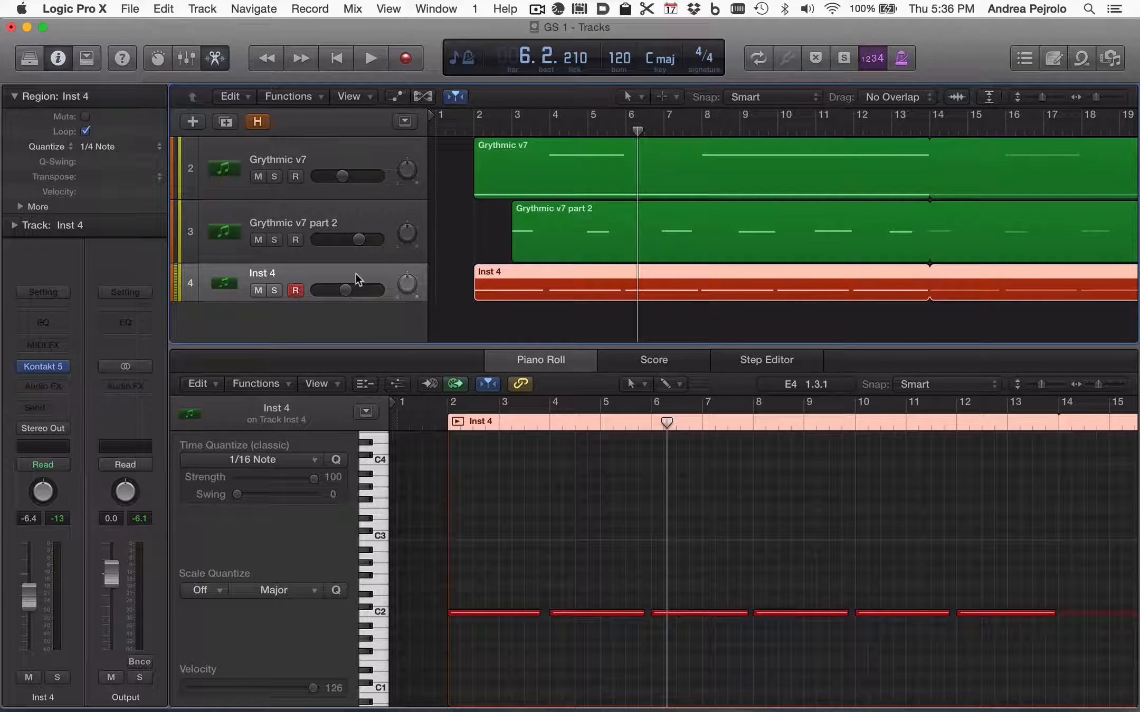
Step: Add a Kontakt 5 track with duplicate settings below Inst 4 and record a short high note every two bars from bar 3
left_click(222, 123)
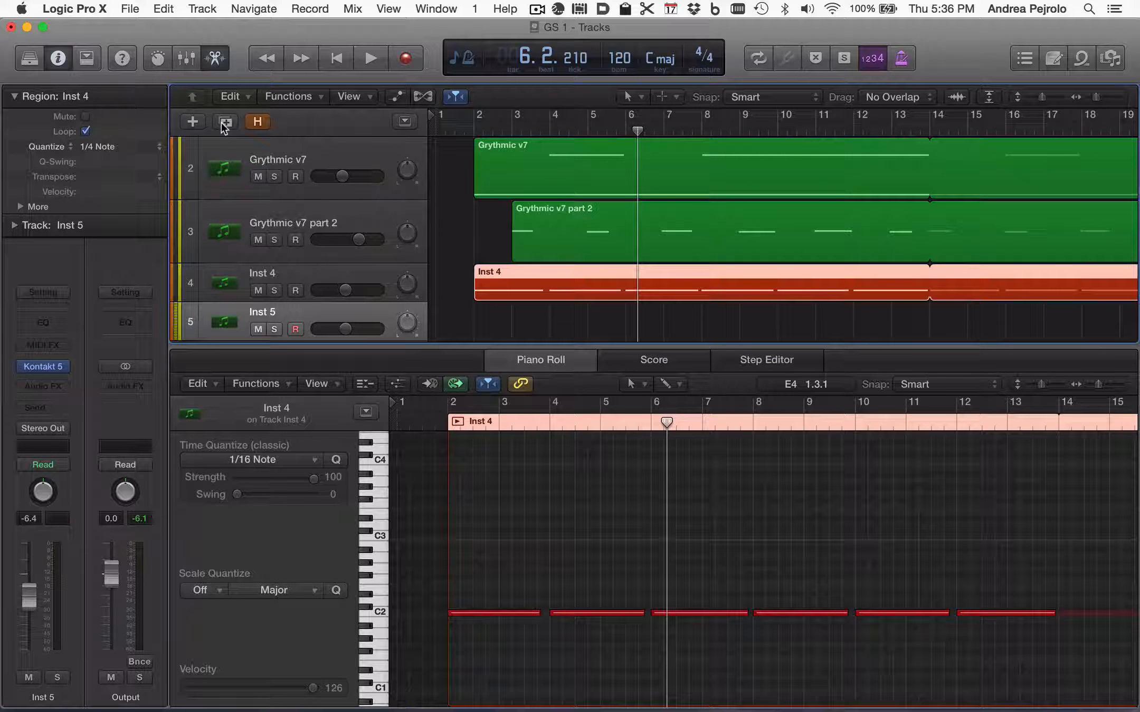
mouse_move(46, 372)
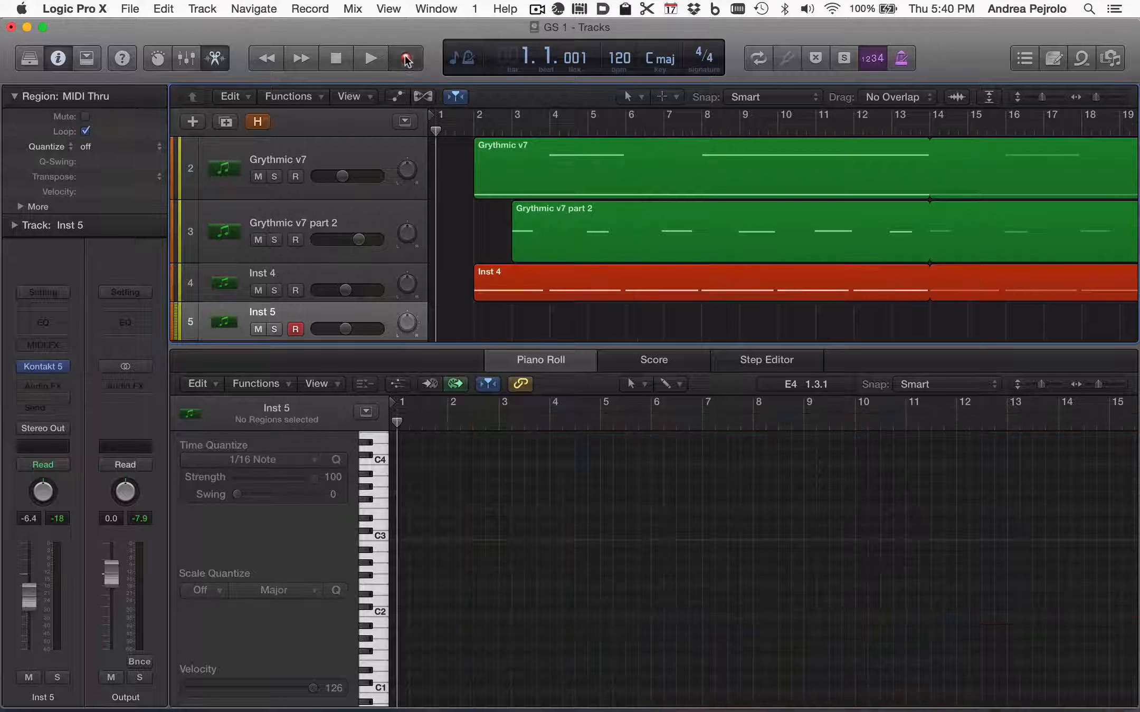
left_click(405, 58)
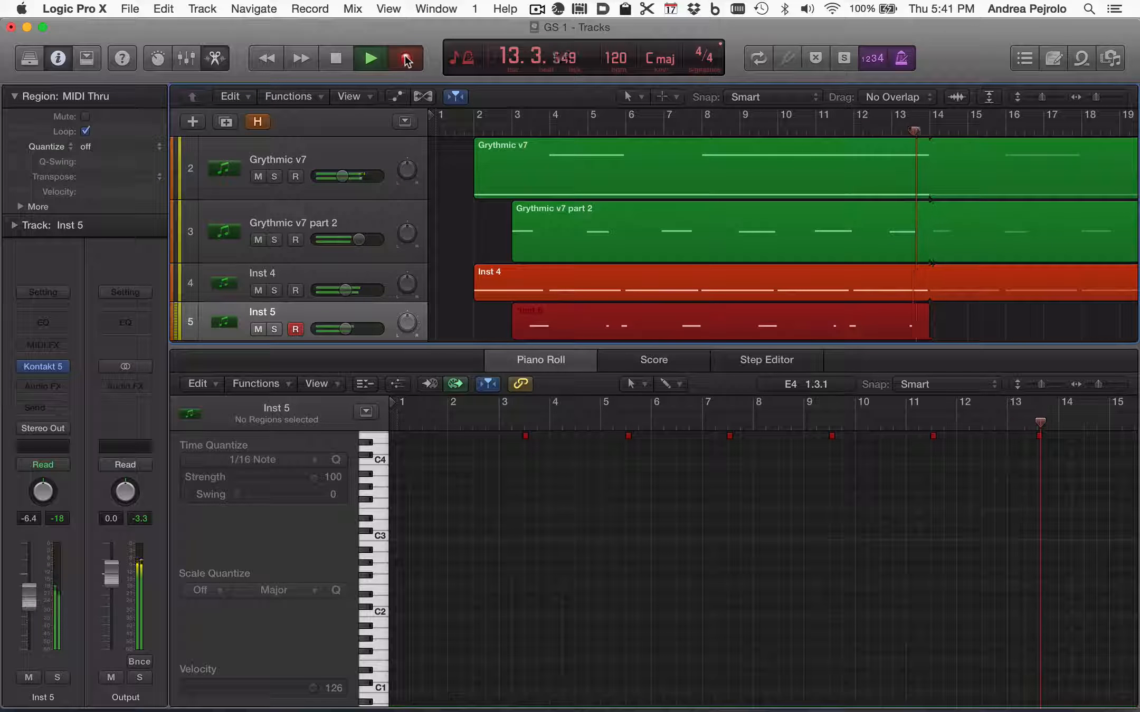
key("space")
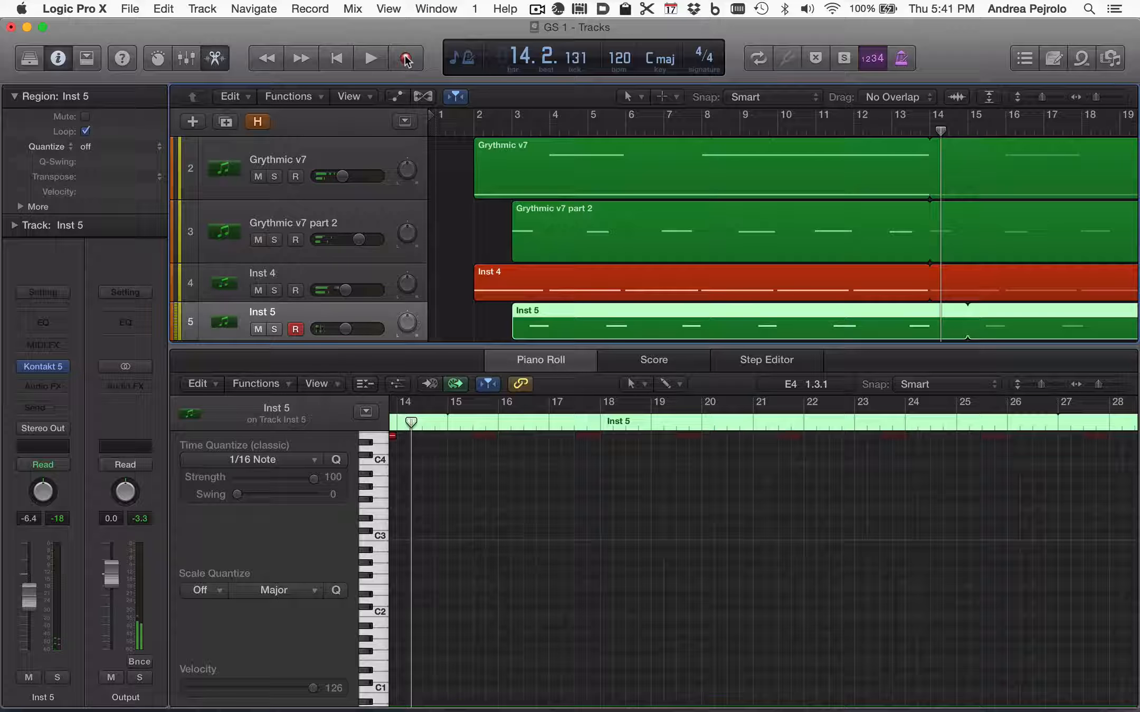
Step: Color the newly recorded Inst 5 region yellow
key("alt+c")
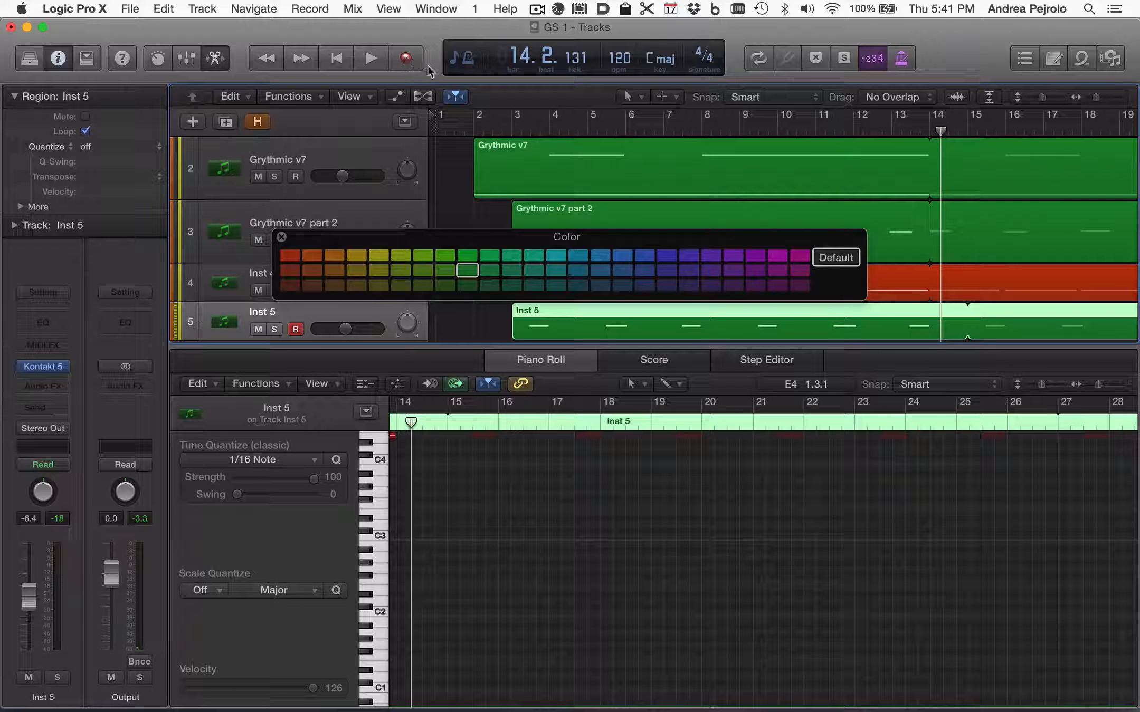
left_click(377, 254)
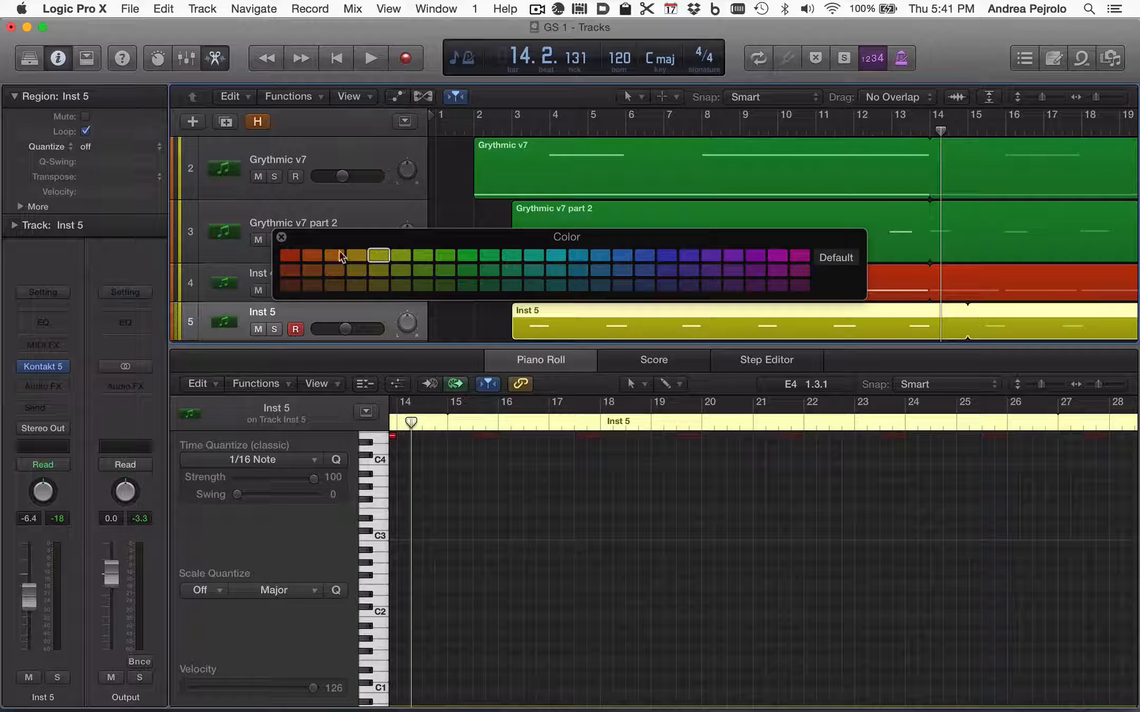
left_click(281, 237)
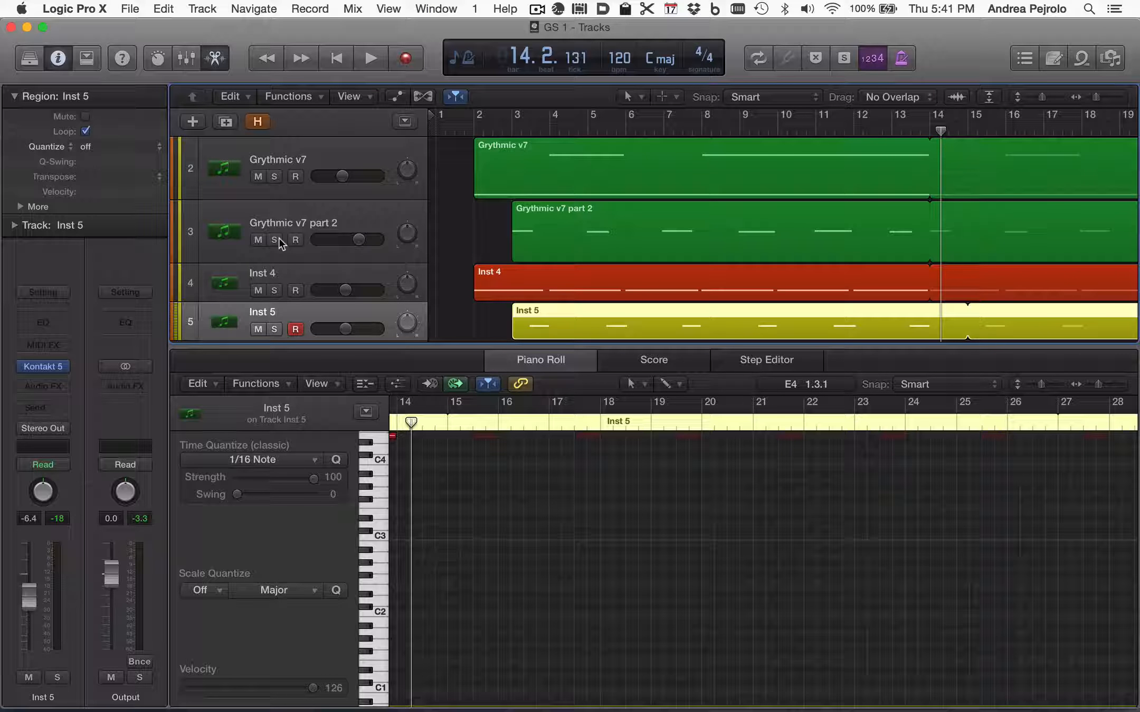
Step: Play the arrangement from the project start, set the Inst 5 region's quantize to 1/8 Note and stop playback
key("Return")
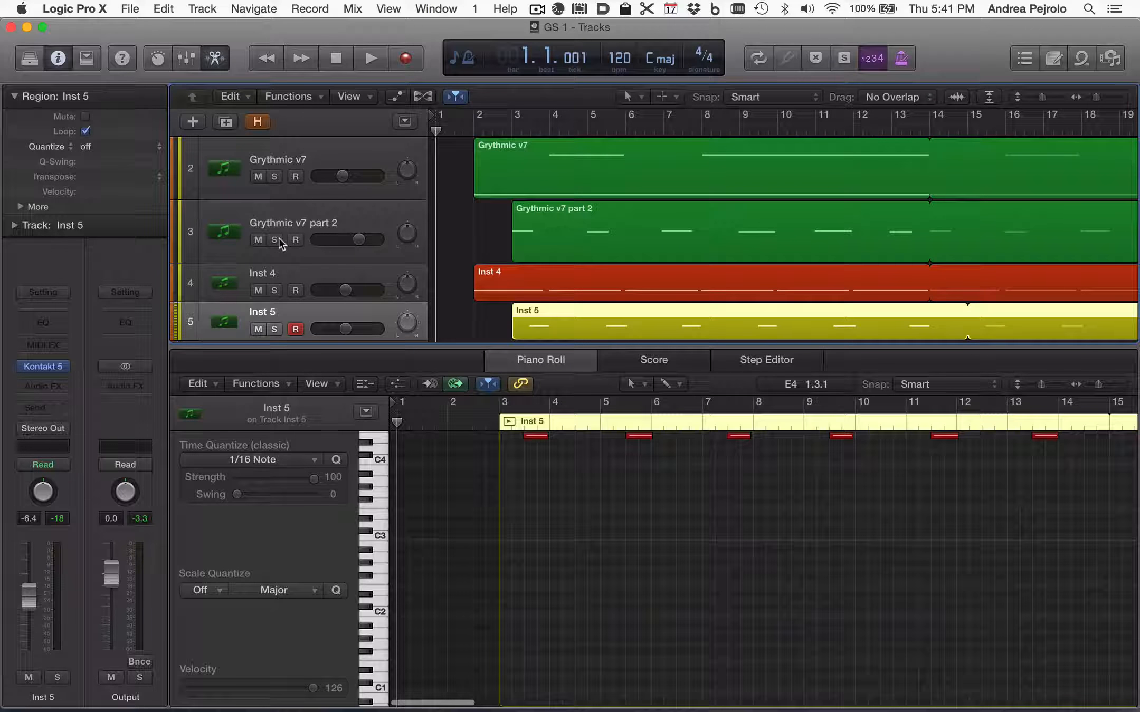
key("space")
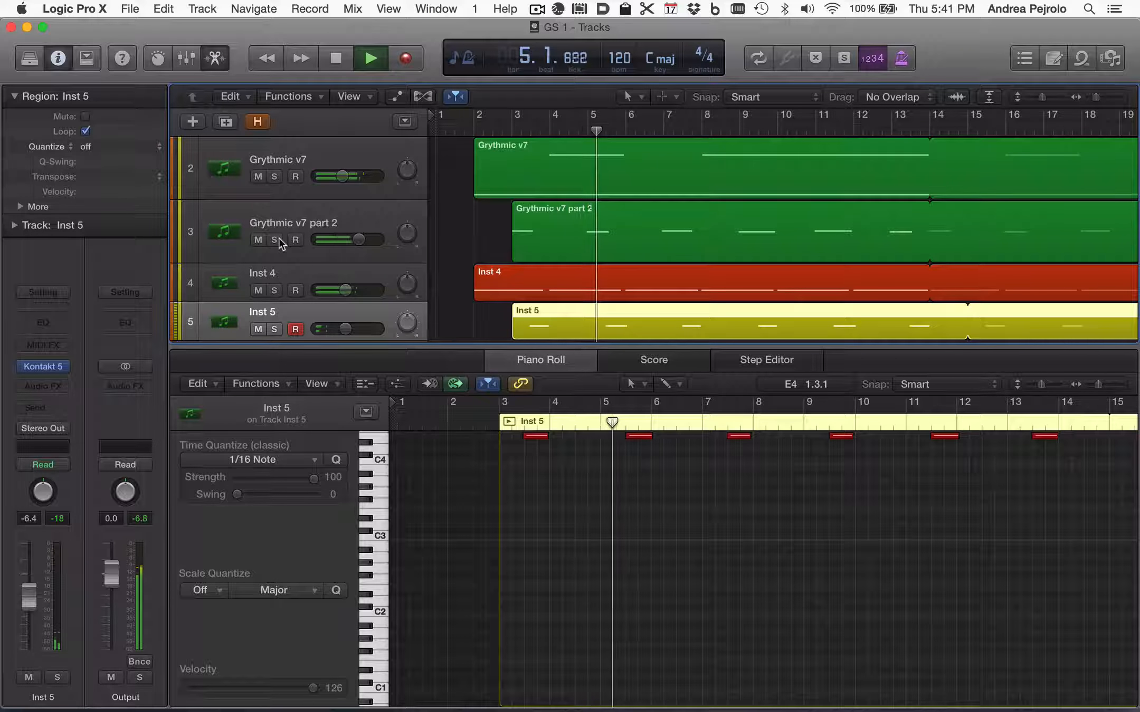
left_click(124, 146)
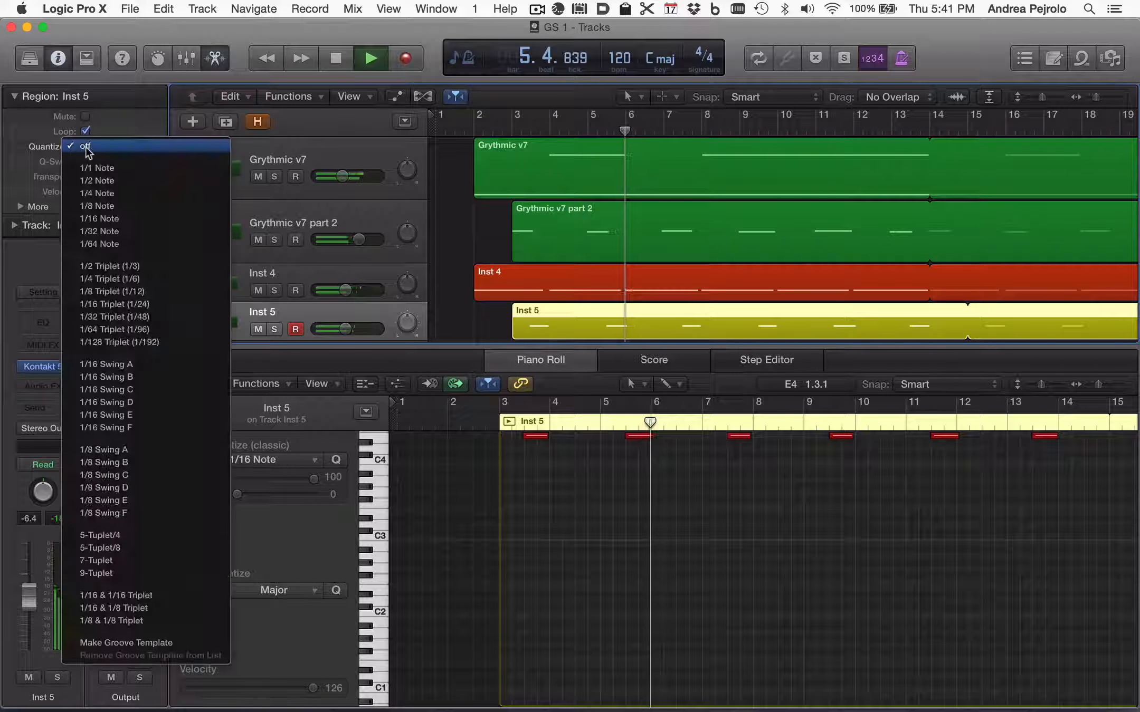
left_click(115, 210)
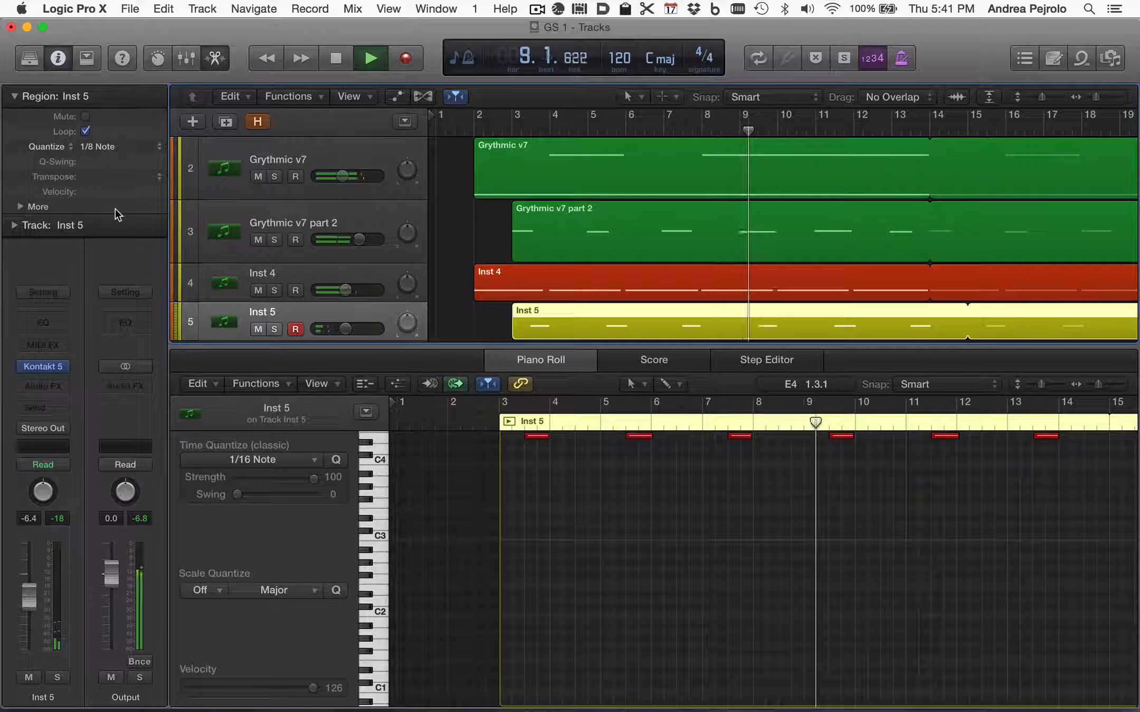
key("space")
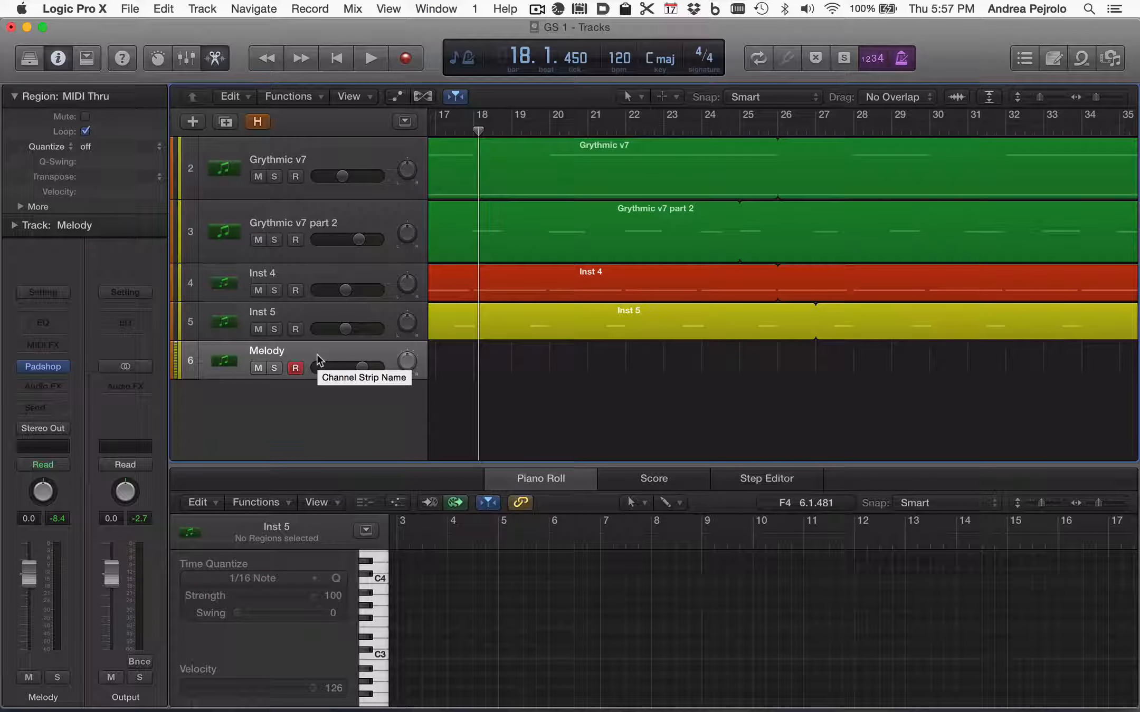
Step: View the Padshop Pro instrument on the Melody track and close its window
mouse_move(33, 369)
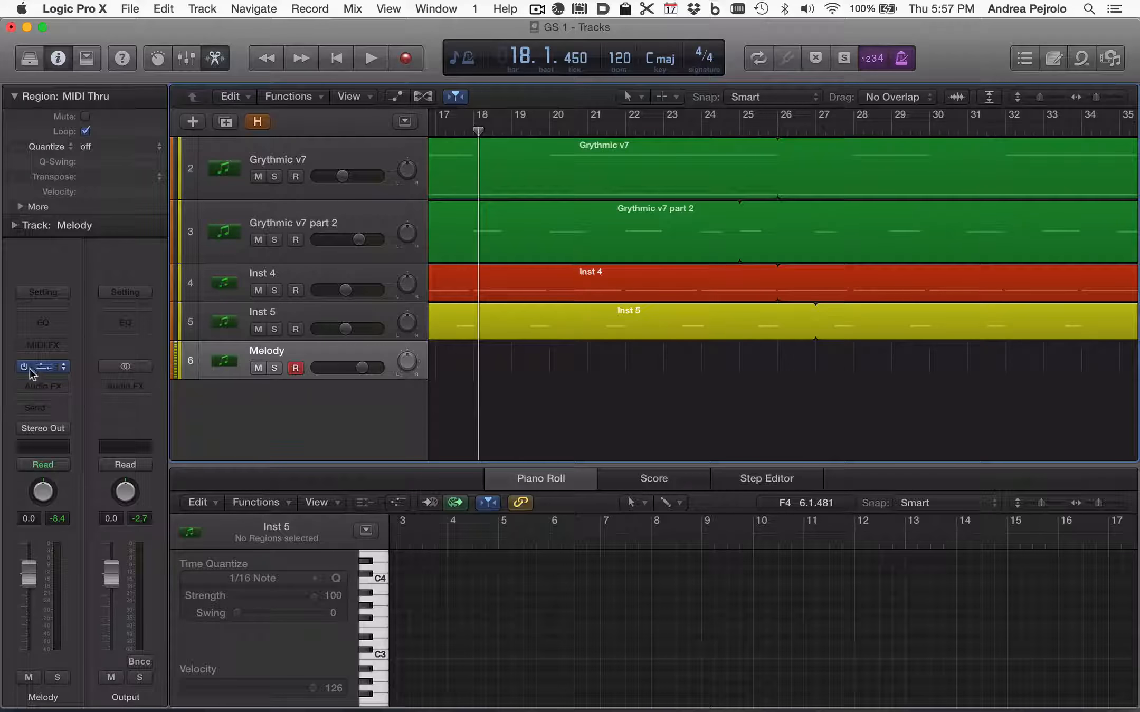
left_click(44, 368)
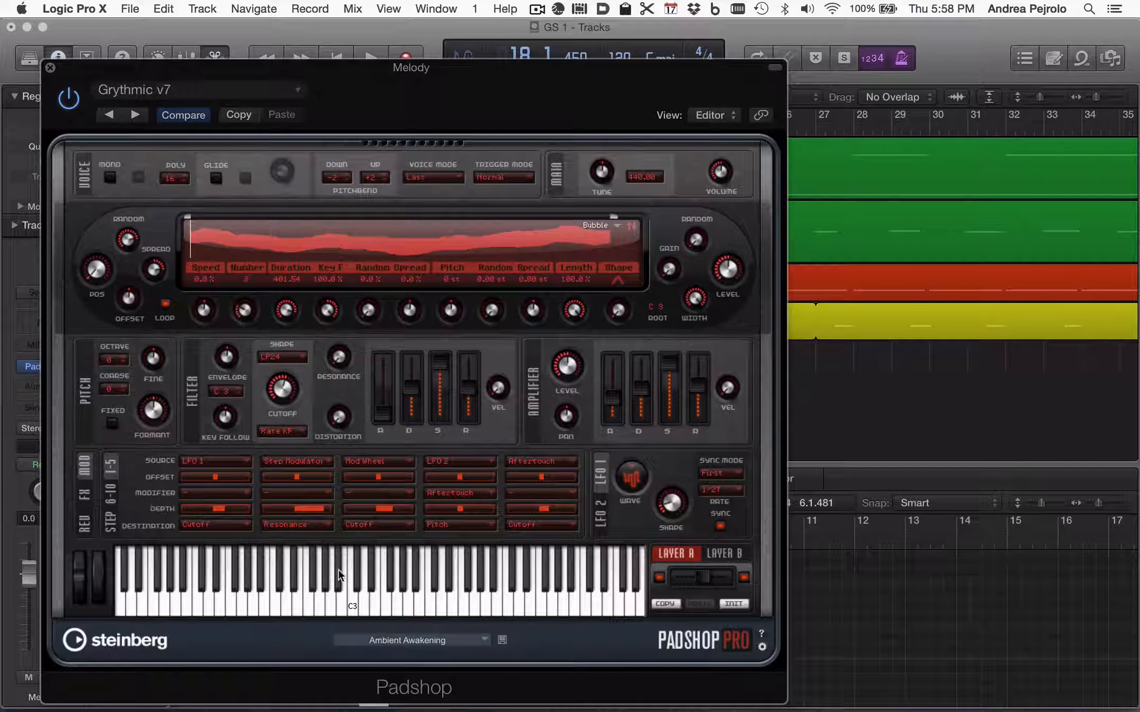
key("super+w")
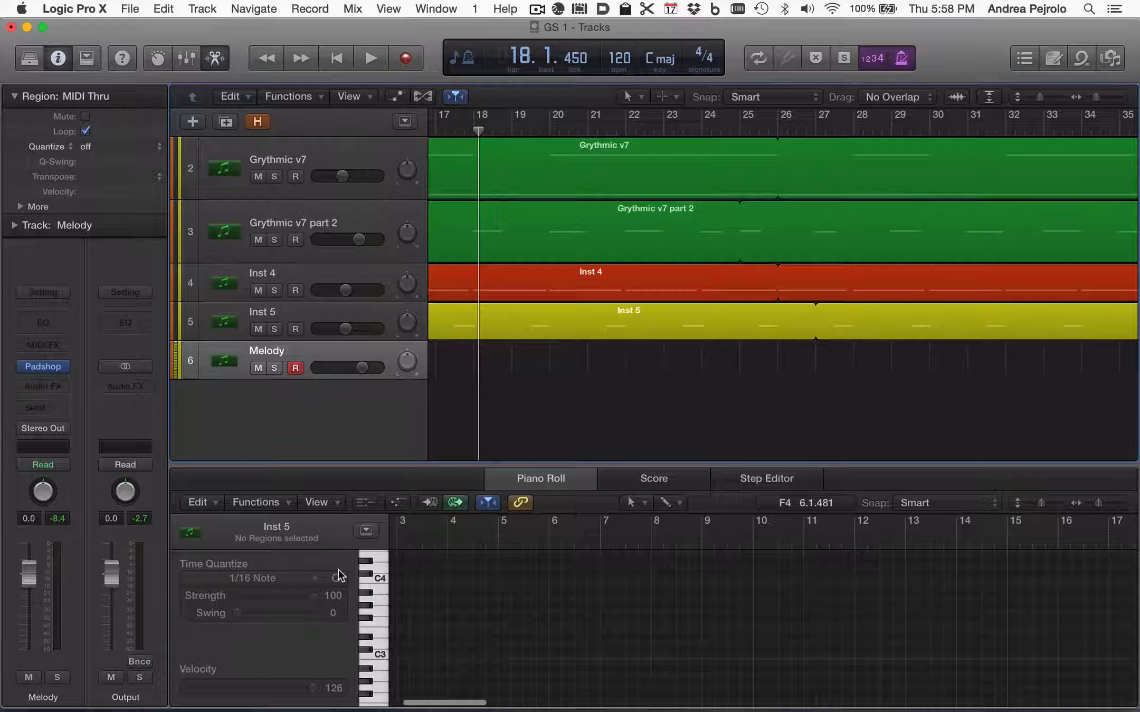
Step: Record a melody on the Melody track from the project start and stop at bar 18
key("Return")
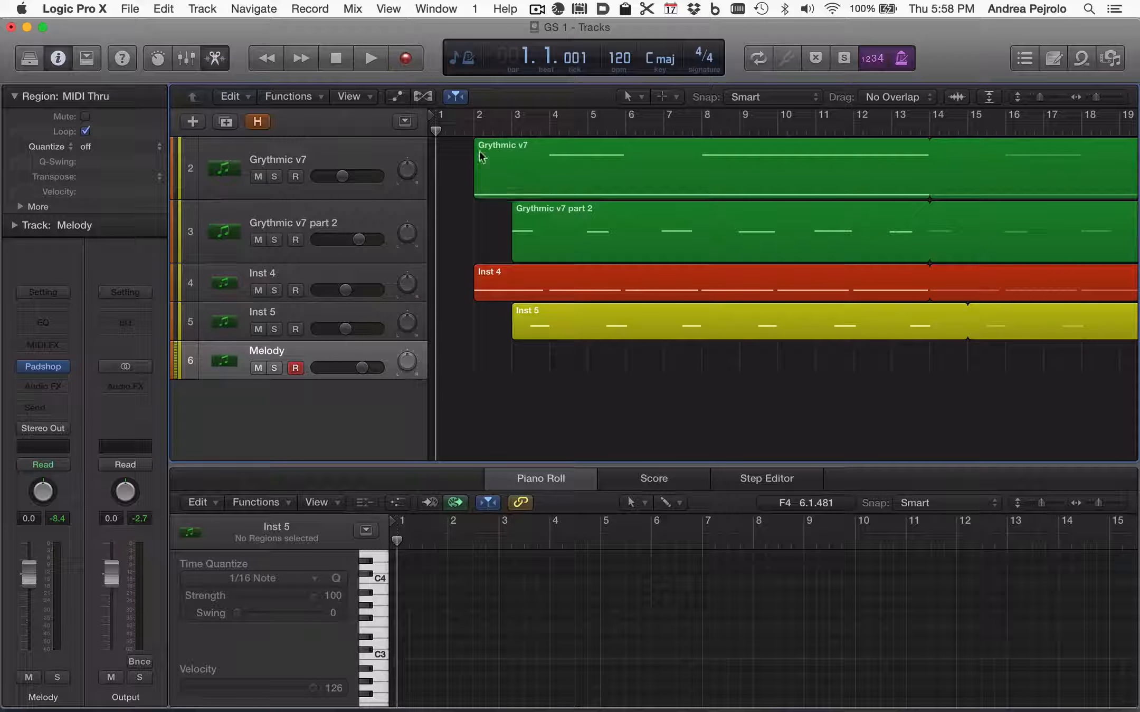
left_click(416, 67)
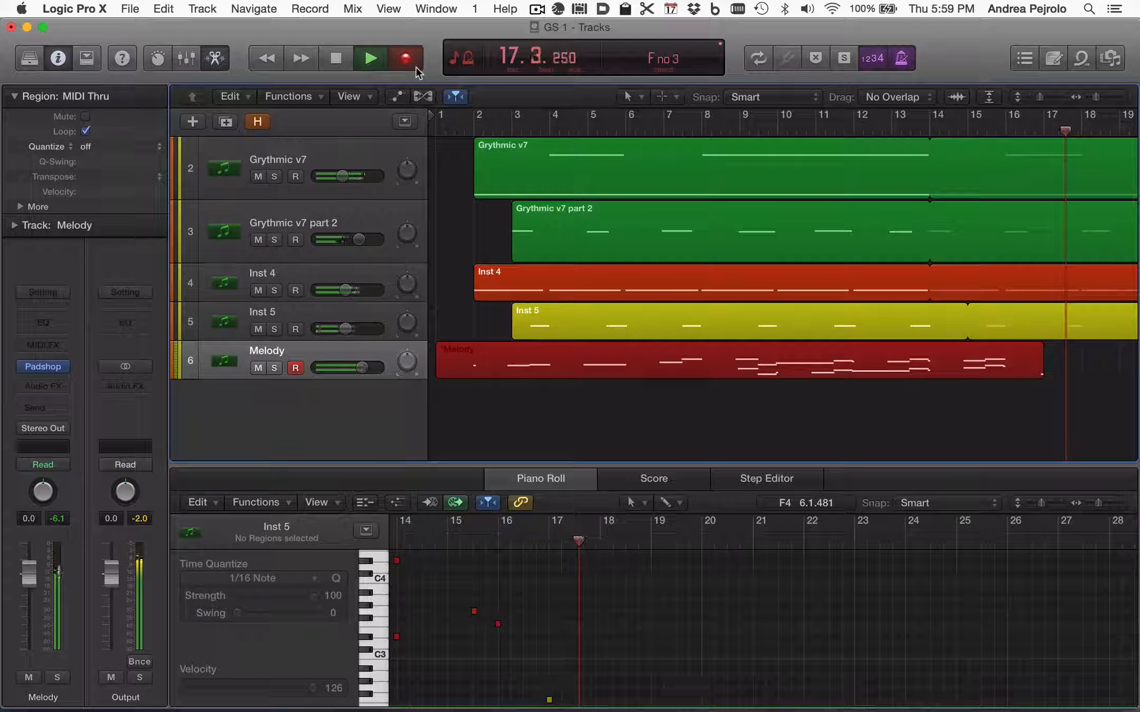
key("space")
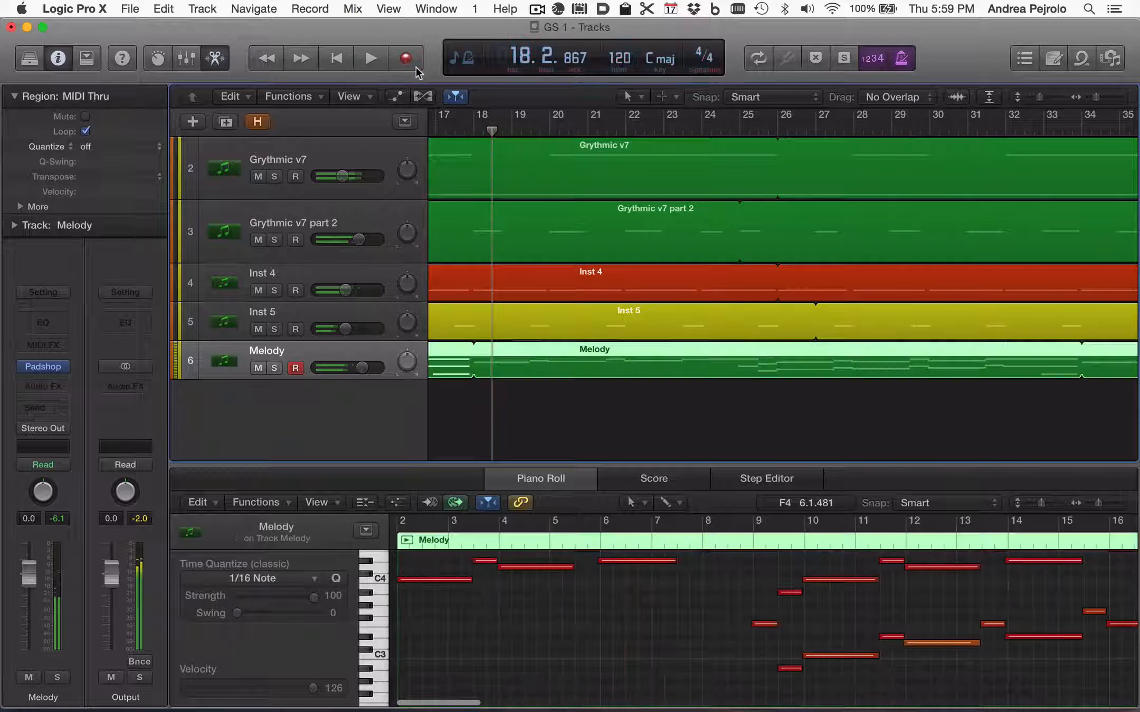
Step: Color the newly recorded Melody region blue
key("alt+c")
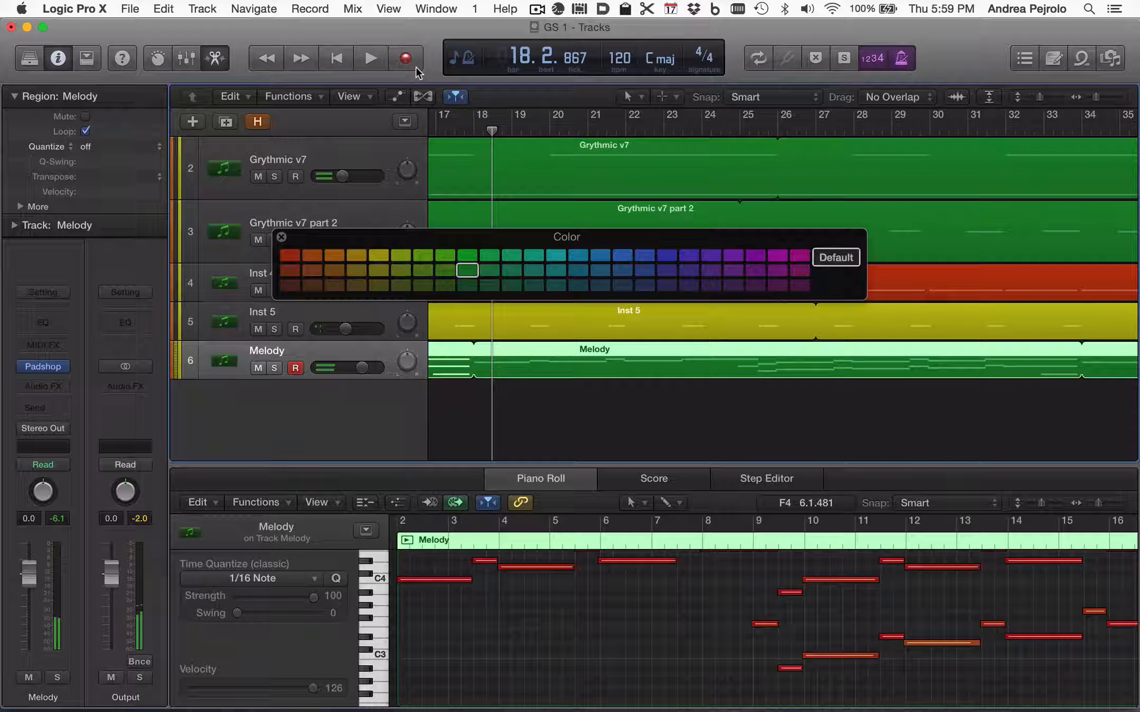
left_click(599, 256)
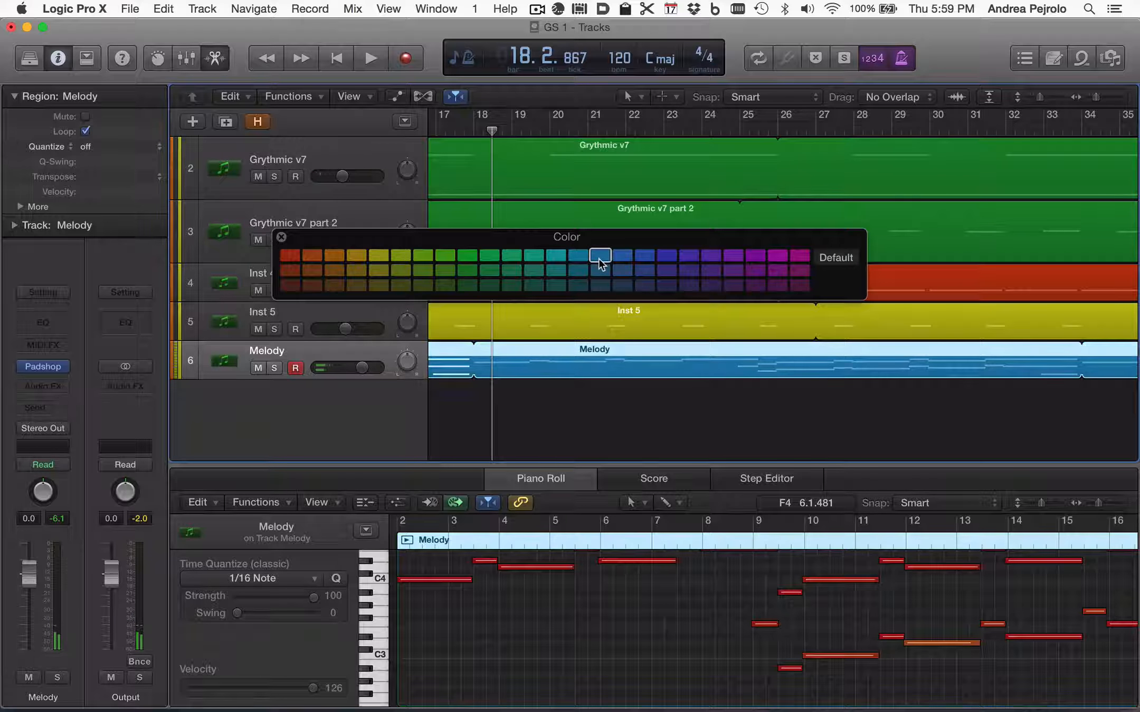
left_click(284, 238)
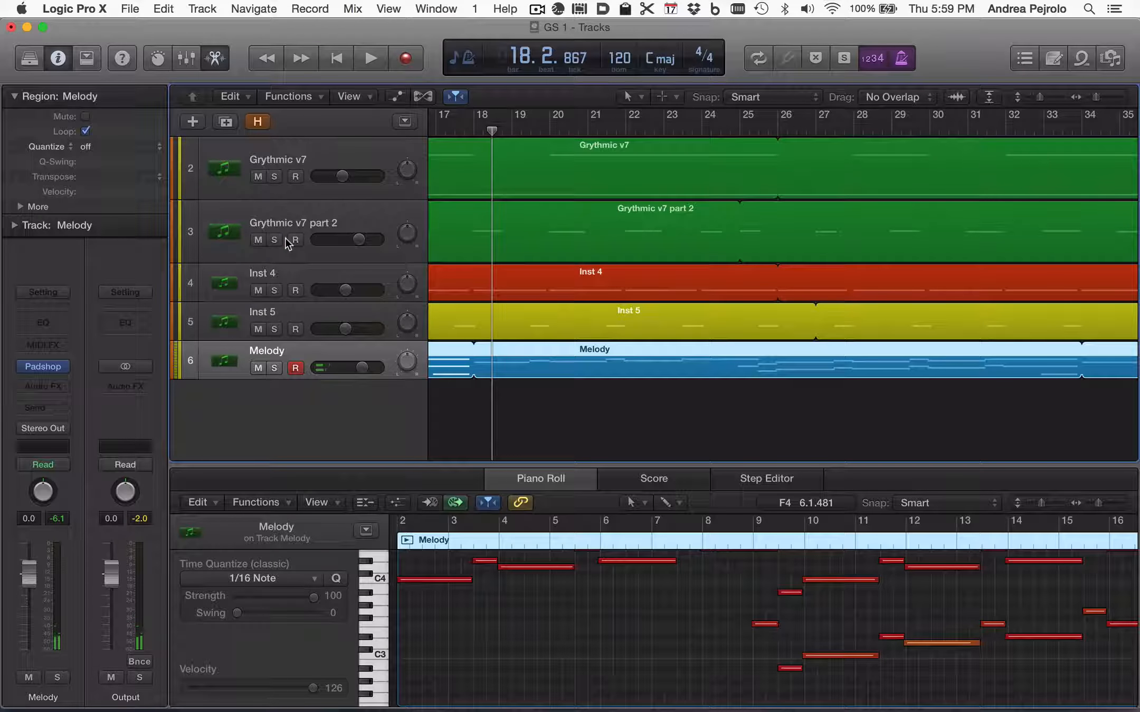
Step: Solo the Melody track, play it from bar 2 to about bar 10, stop playback and turn the solo off
key("Return")
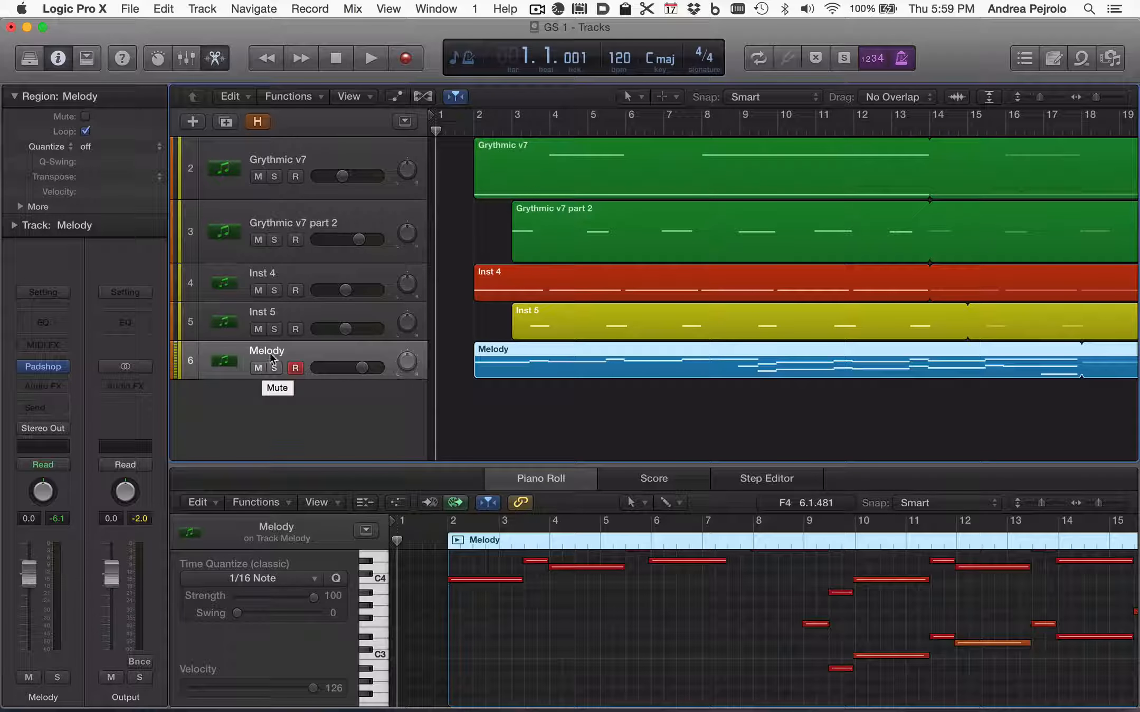
left_click(275, 368)
left_click(473, 132)
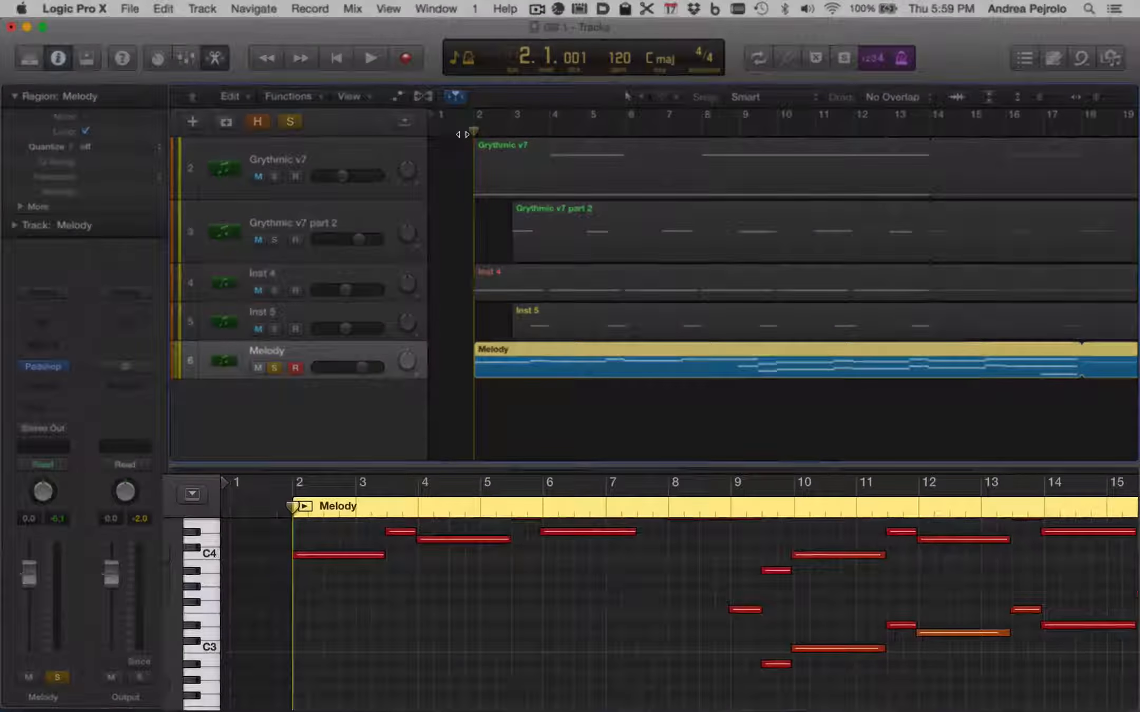
key("space")
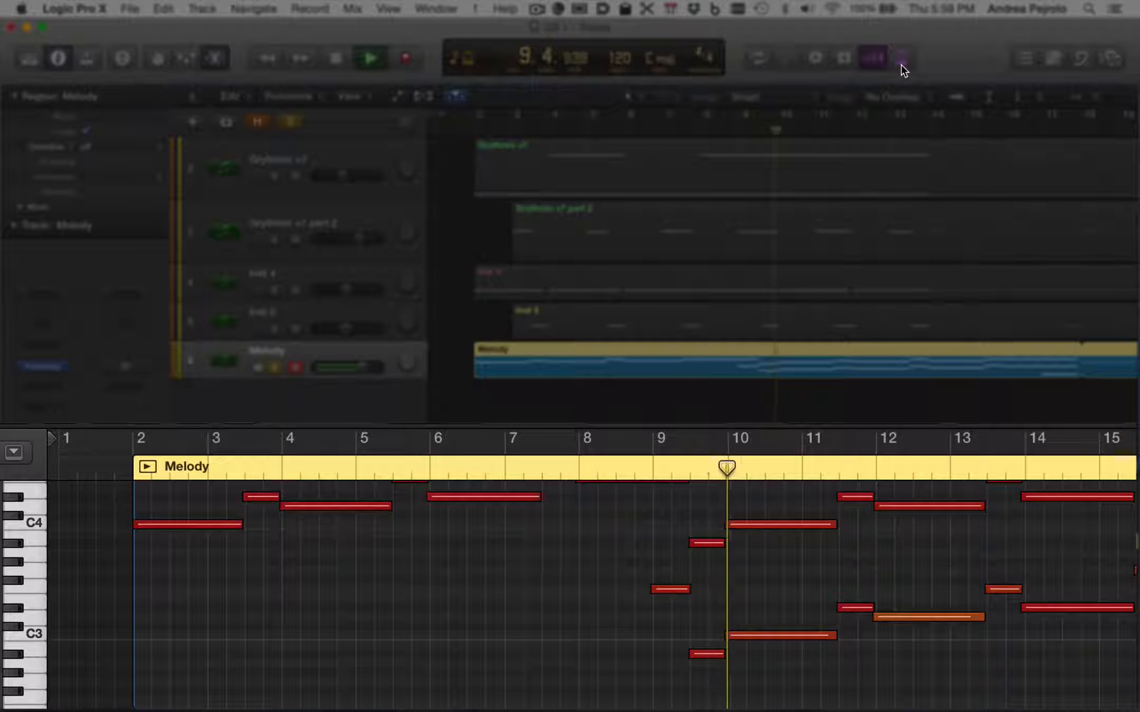
key("space")
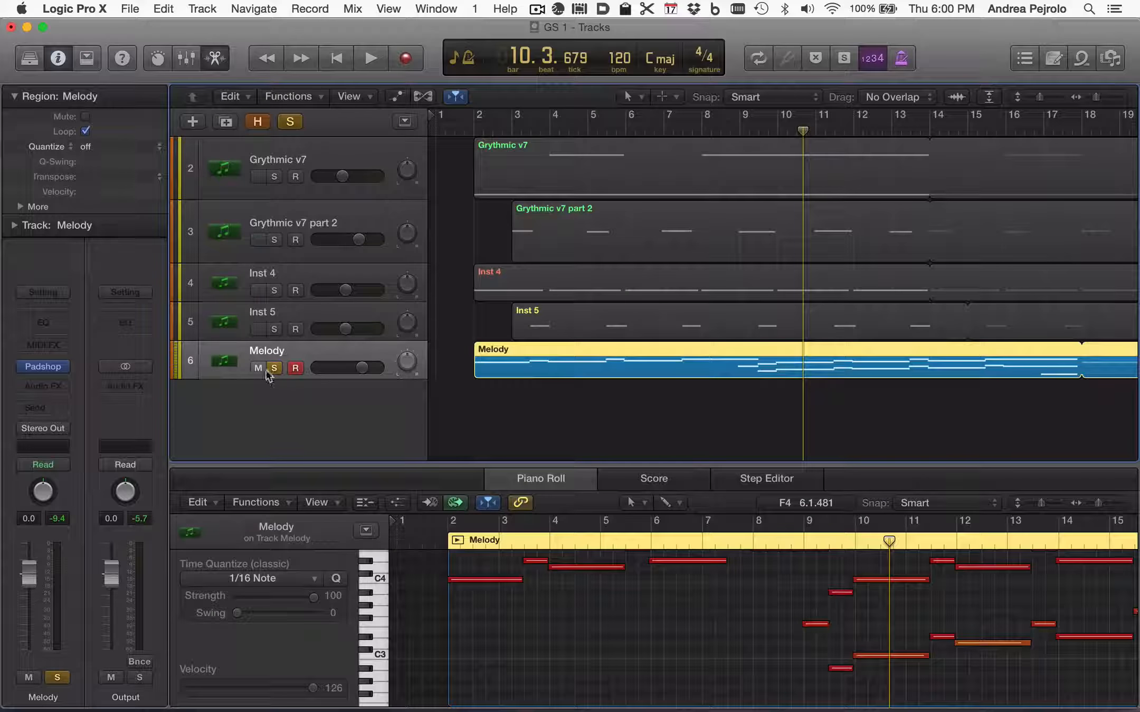
left_click(274, 368)
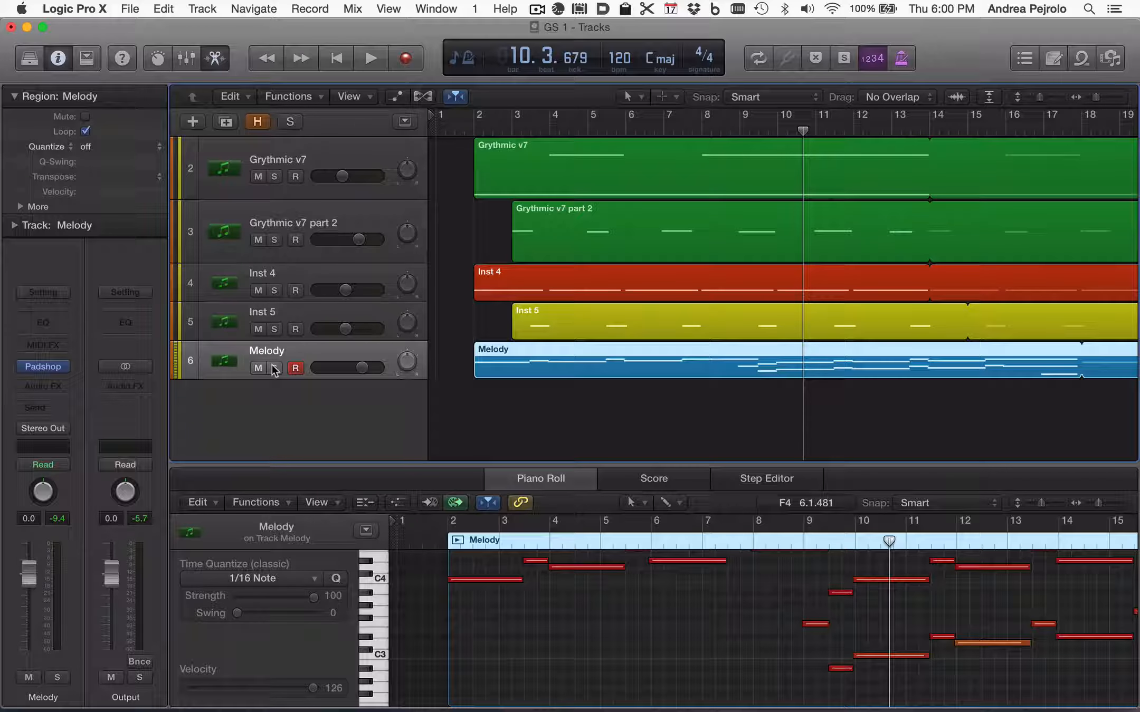
Step: Play all tracks together from the project start and stop playback around bar 12
key("Return")
key("space")
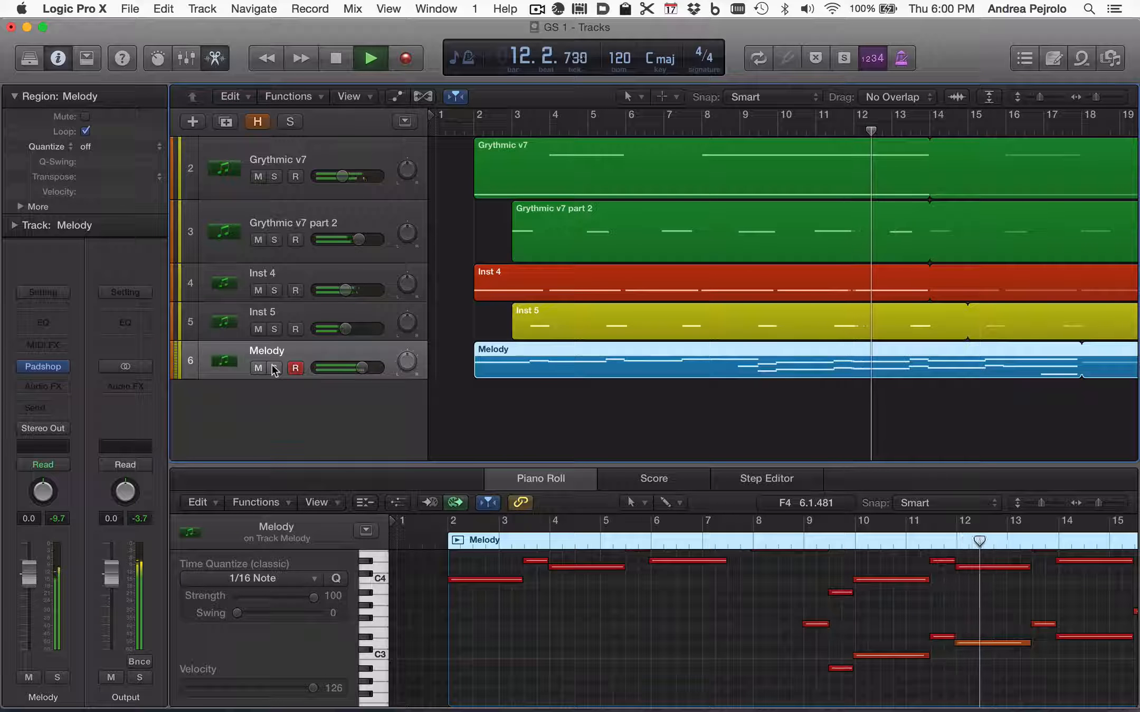
key("space")
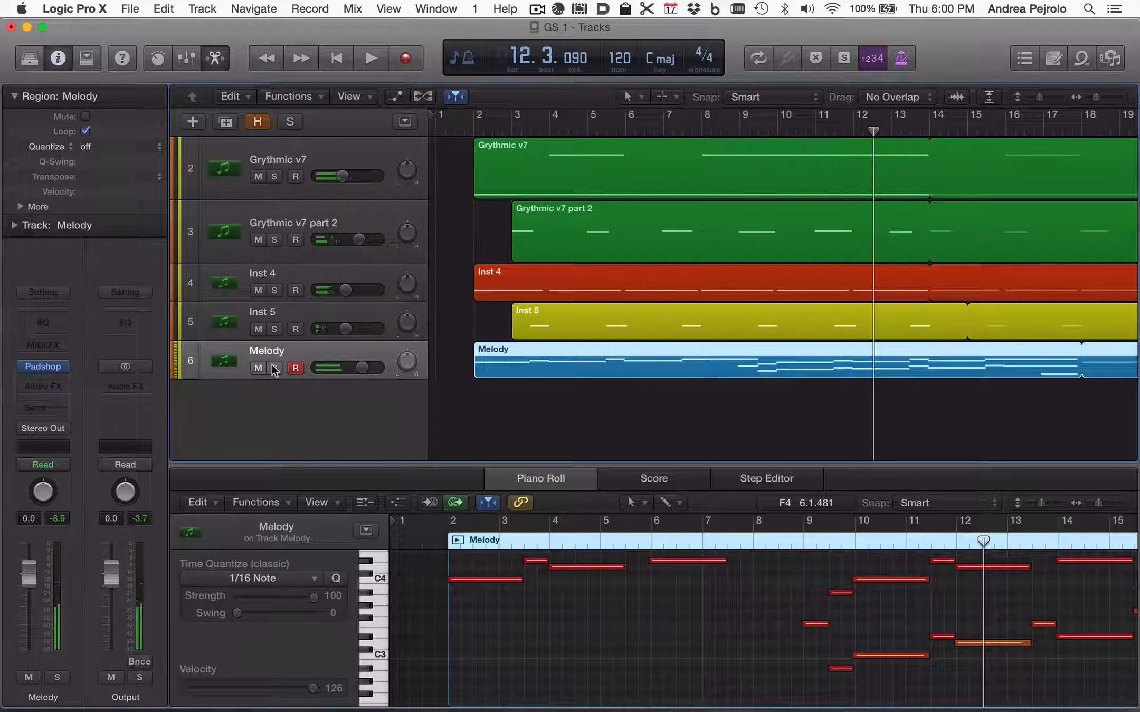